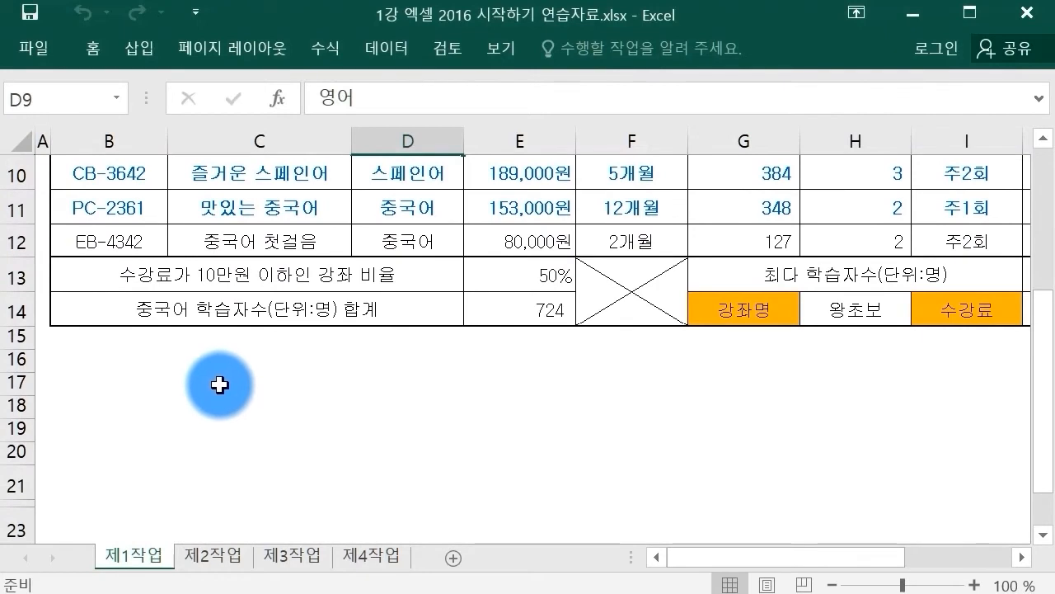
# Start a =rank formula in the empty cell C17 to list the available RANK functions.
pyautogui.click(209, 387)
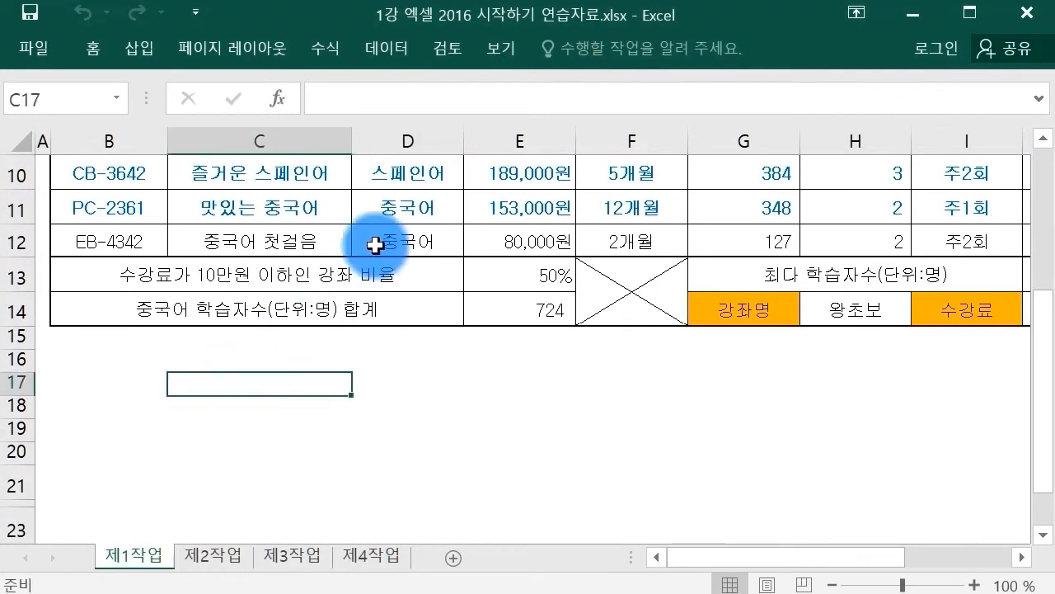
pyautogui.moveTo(354, 105)
pyautogui.mouseDown()
pyautogui.moveTo(405, 132)
pyautogui.moveTo(417, 161)
pyautogui.moveTo(448, 94)
pyautogui.moveTo(486, 111)
pyautogui.moveTo(507, 90)
pyautogui.mouseUp()
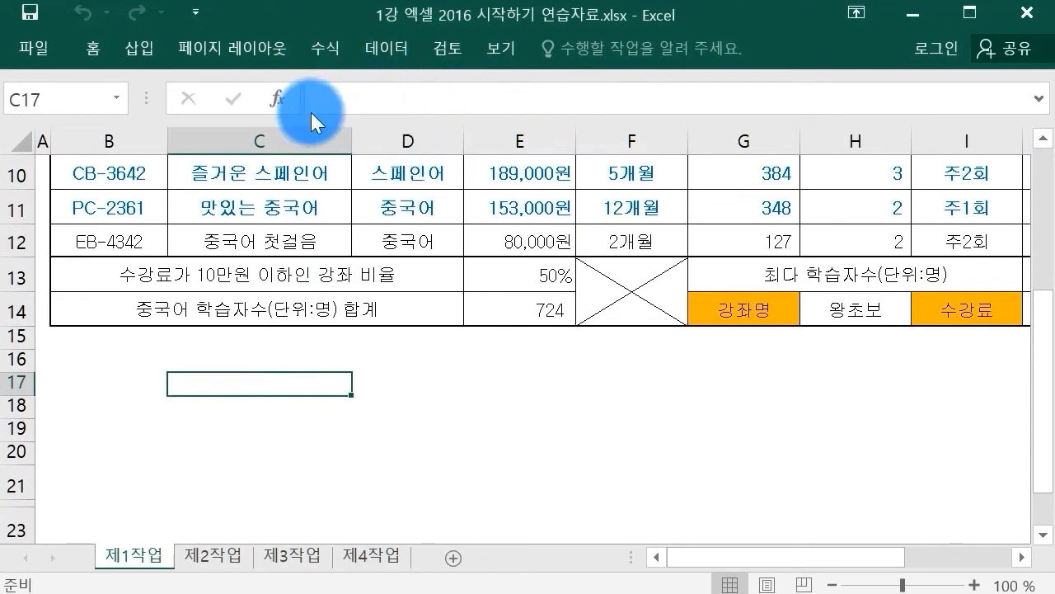
pyautogui.click(346, 99)
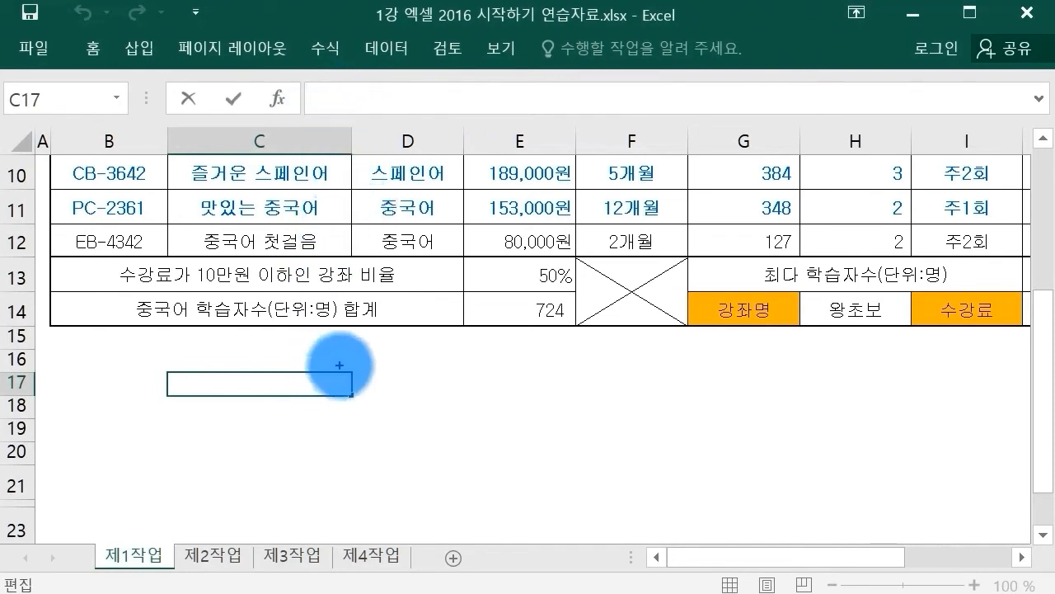
pyautogui.moveTo(332, 356)
pyautogui.mouseDown()
pyautogui.moveTo(367, 352)
pyautogui.moveTo(381, 368)
pyautogui.mouseUp()
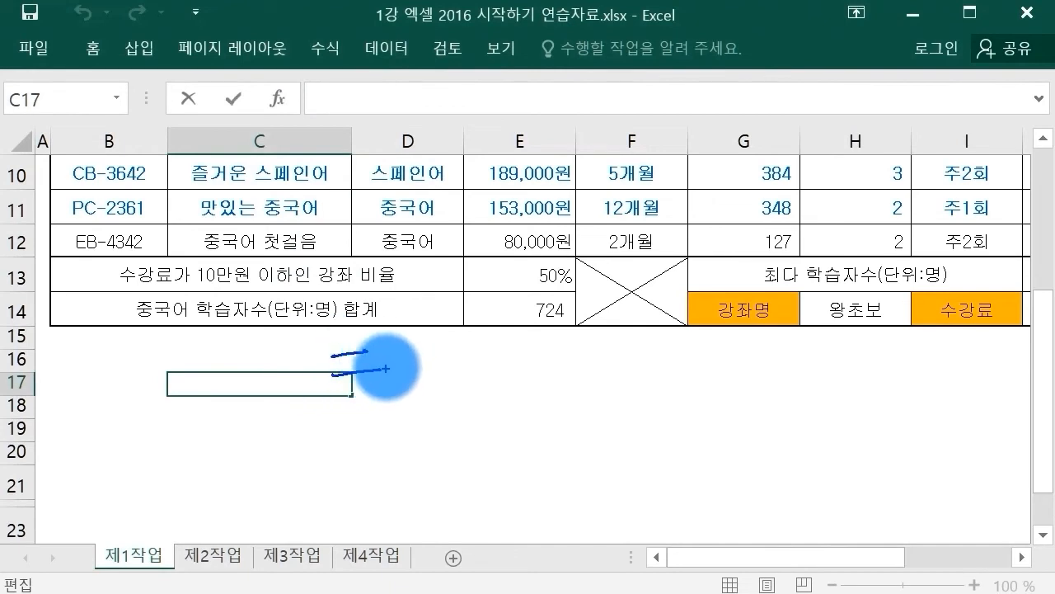
pyautogui.press('Escape')
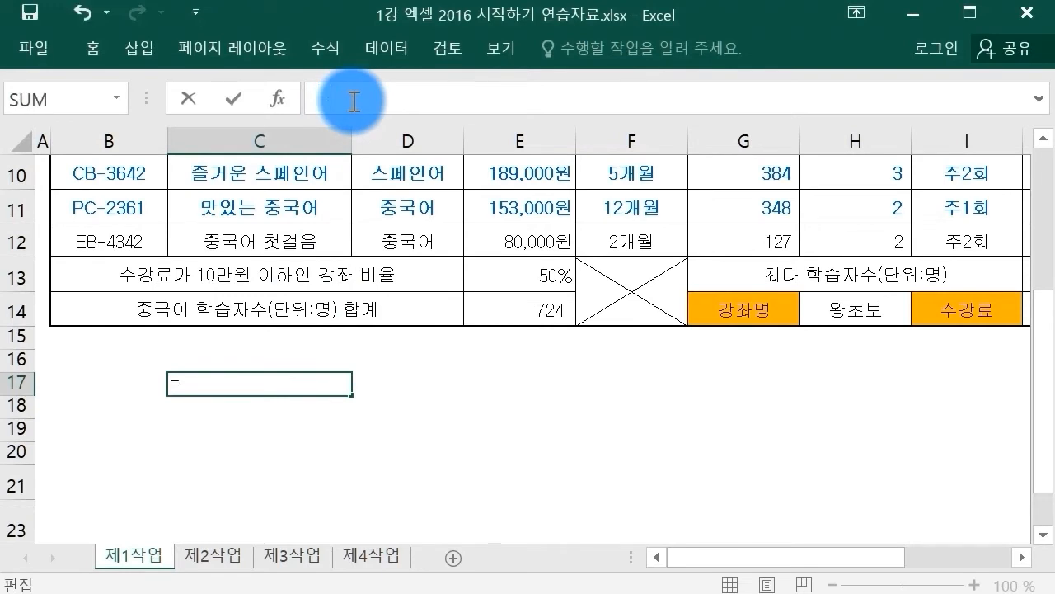
pyautogui.write('rank')
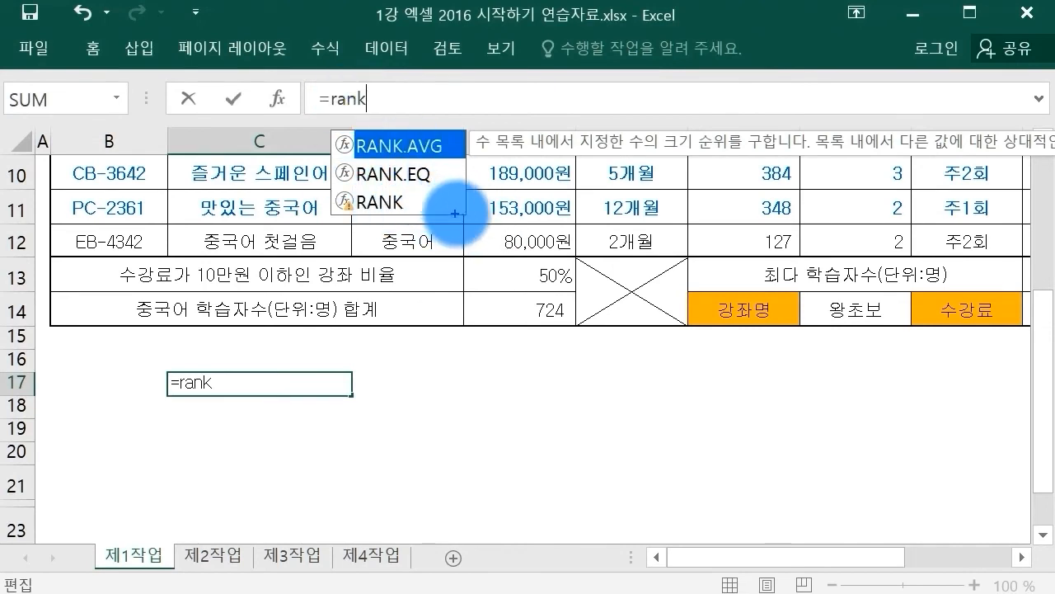
pyautogui.moveTo(471, 207)
pyautogui.mouseDown()
pyautogui.moveTo(354, 214)
pyautogui.moveTo(354, 99)
pyautogui.moveTo(486, 140)
pyautogui.moveTo(460, 221)
pyautogui.mouseUp()
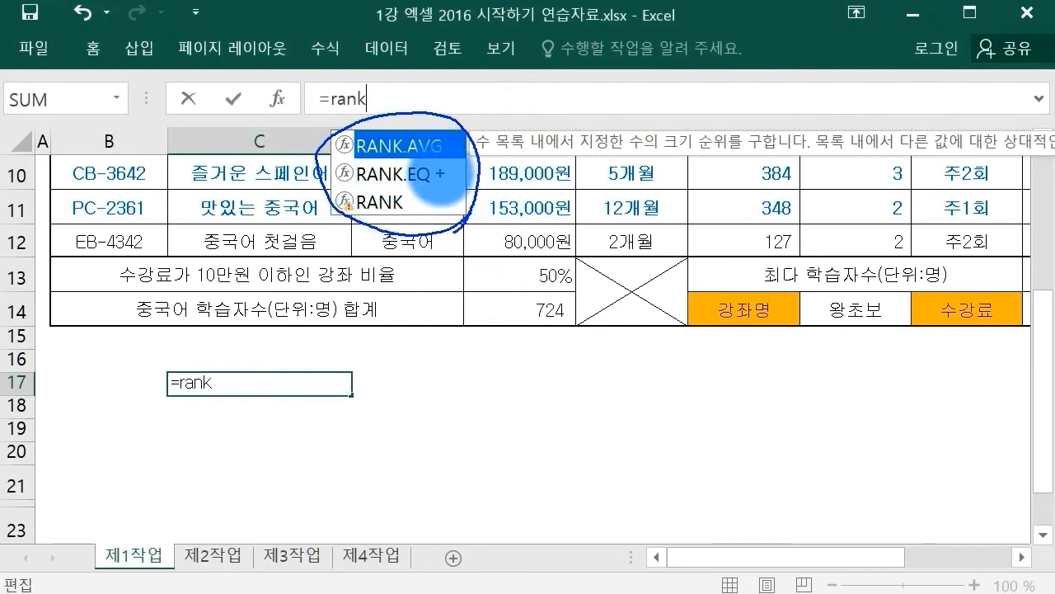
pyautogui.moveTo(497, 167); pyautogui.dragTo(507, 195)
pyautogui.click(510, 219)
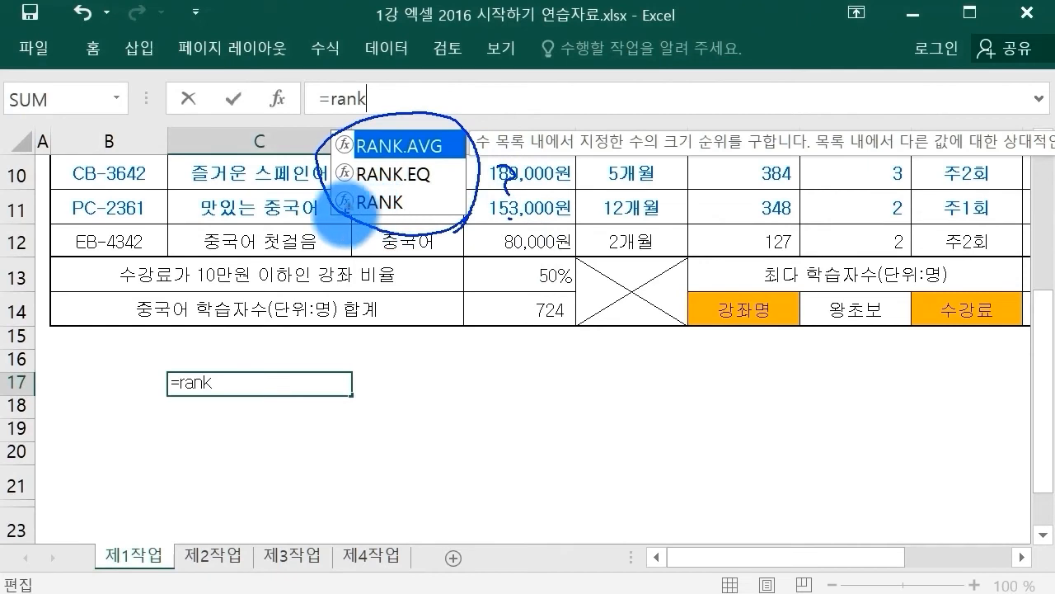
pyautogui.moveTo(330, 221)
pyautogui.mouseDown()
pyautogui.moveTo(397, 221)
pyautogui.moveTo(414, 200)
pyautogui.moveTo(334, 184)
pyautogui.moveTo(334, 221)
pyautogui.mouseUp()
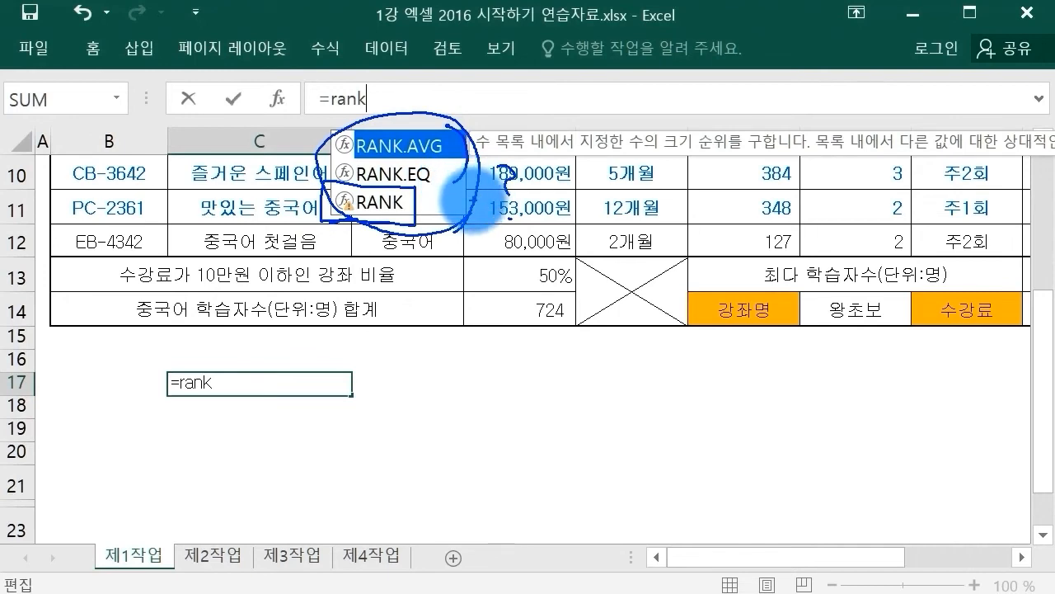
pyautogui.moveTo(429, 194)
pyautogui.mouseDown()
pyautogui.moveTo(438, 211)
pyautogui.moveTo(455, 193)
pyautogui.moveTo(508, 200)
pyautogui.moveTo(482, 166)
pyautogui.moveTo(494, 184)
pyautogui.mouseUp()
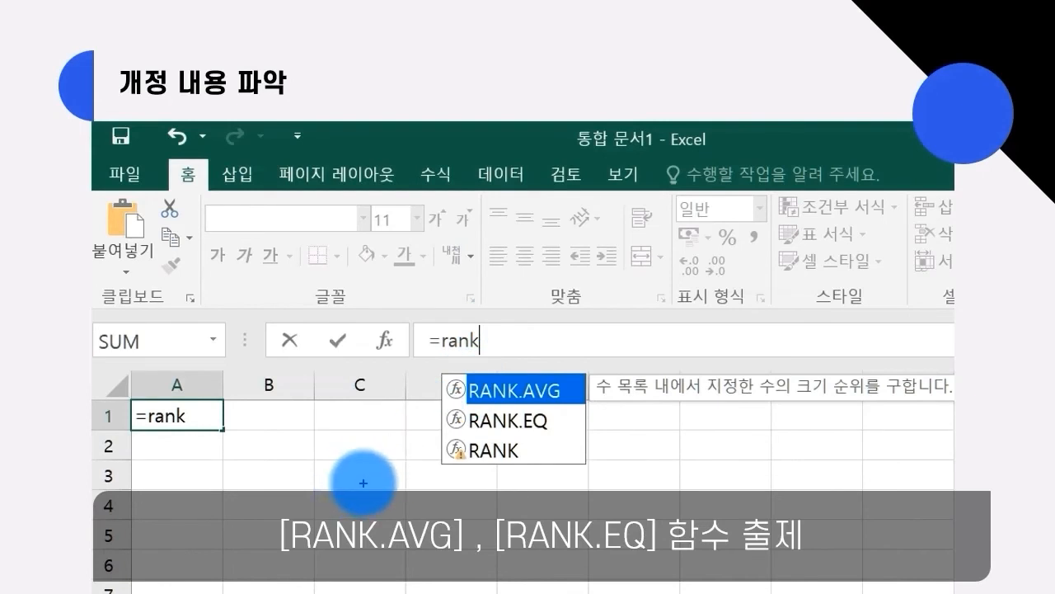
pyautogui.moveTo(344, 474); pyautogui.dragTo(383, 461)
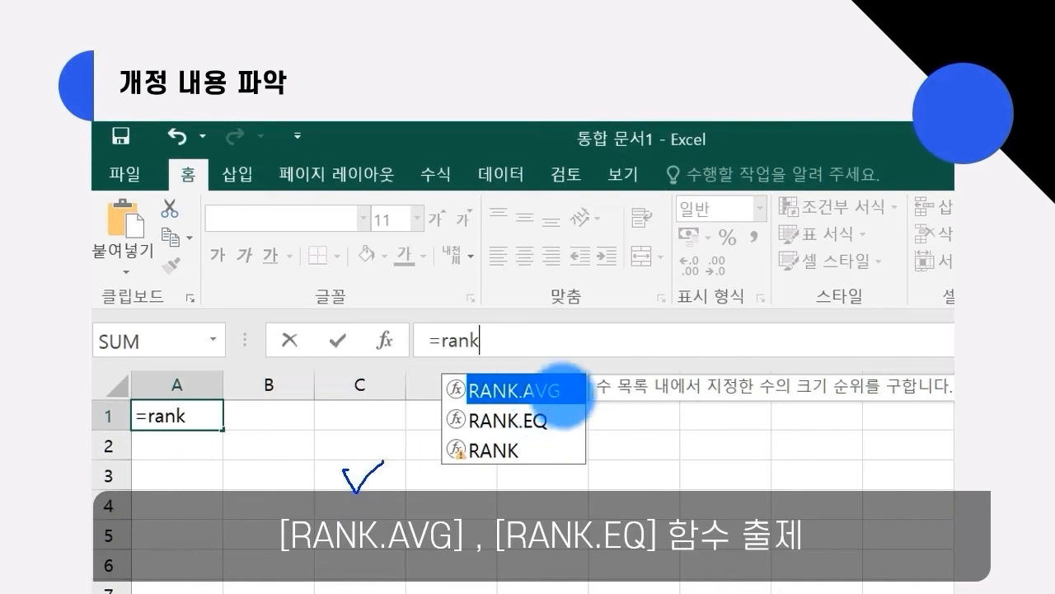
pyautogui.moveTo(571, 381); pyautogui.dragTo(593, 380)
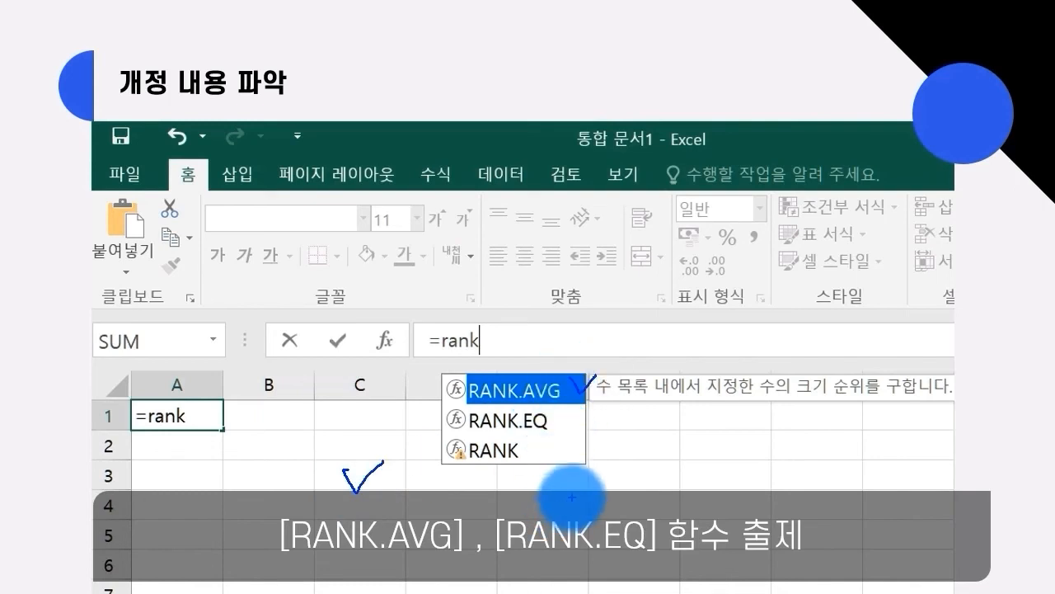
pyautogui.moveTo(551, 493); pyautogui.dragTo(582, 491)
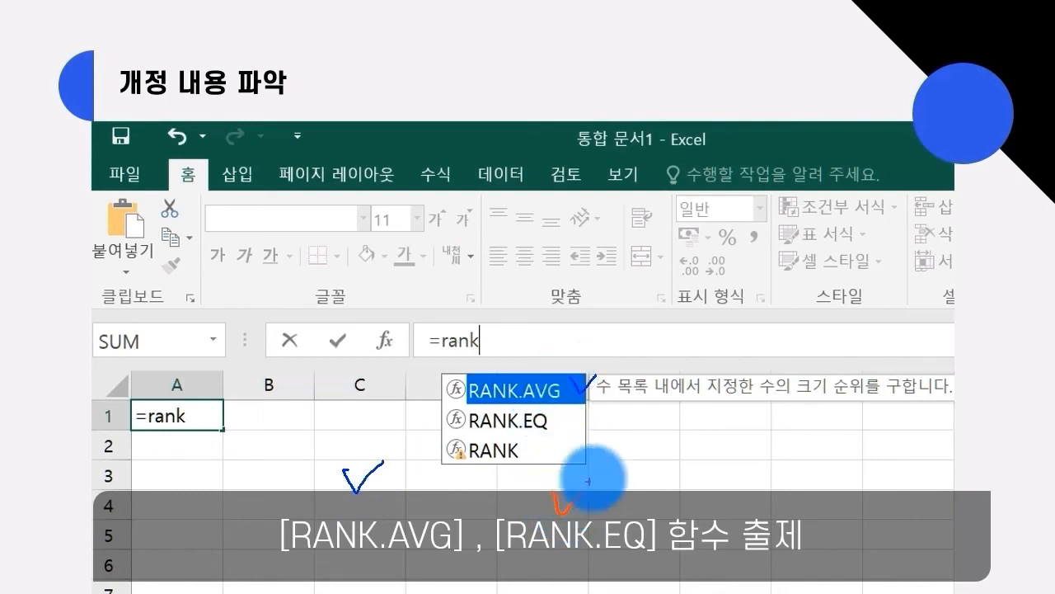
pyautogui.moveTo(558, 420); pyautogui.dragTo(582, 410)
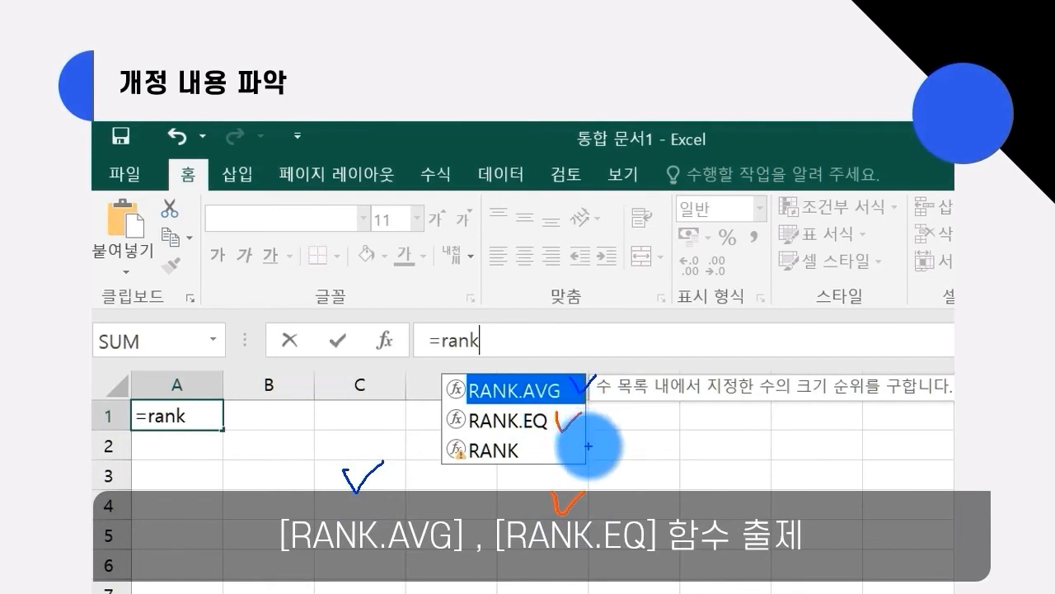
pyautogui.moveTo(787, 577); pyautogui.dragTo(804, 542)
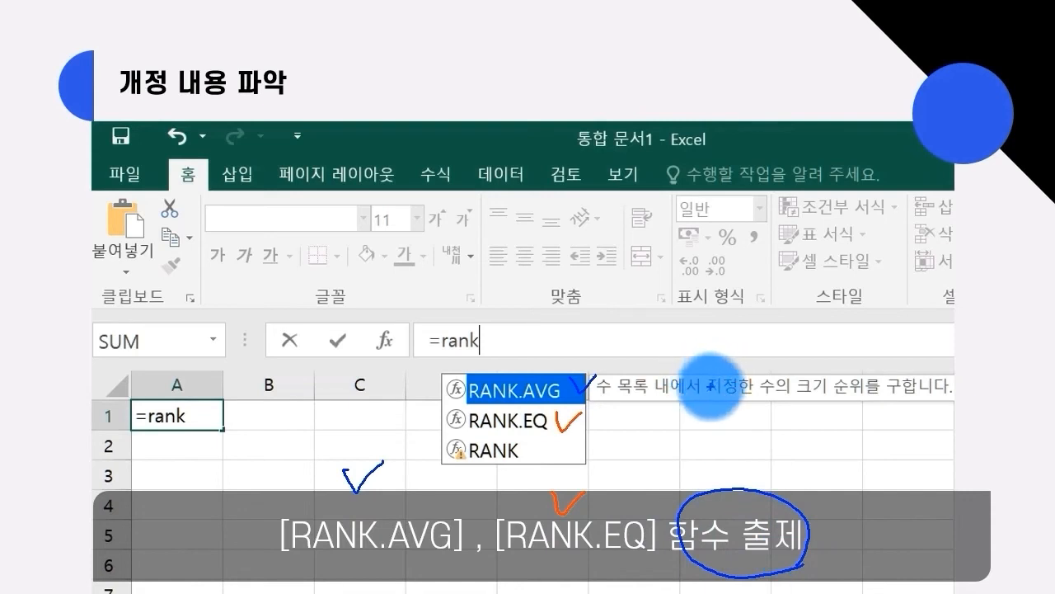
pyautogui.press('Escape')
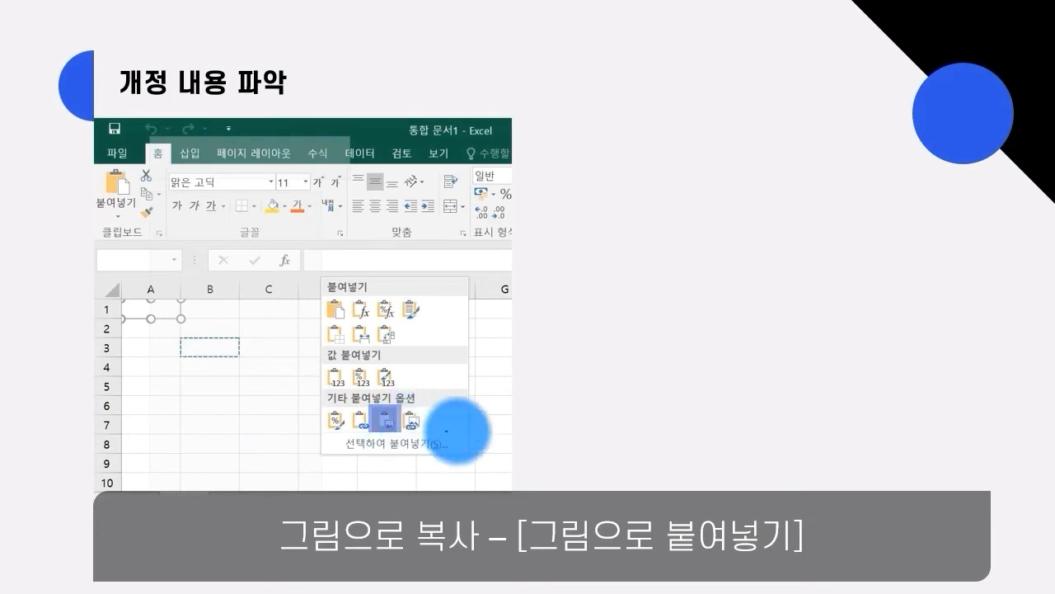
pyautogui.moveTo(525, 174)
pyautogui.mouseDown()
pyautogui.moveTo(544, 170)
pyautogui.moveTo(544, 197)
pyautogui.moveTo(564, 179)
pyautogui.mouseUp()
pyautogui.moveTo(546, 187); pyautogui.dragTo(566, 191)
pyautogui.moveTo(550, 194); pyautogui.dragTo(580, 206)
pyautogui.moveTo(575, 178); pyautogui.dragTo(577, 195)
pyautogui.moveTo(583, 187); pyautogui.dragTo(603, 185)
pyautogui.moveTo(604, 176)
pyautogui.mouseDown()
pyautogui.moveTo(614, 200)
pyautogui.moveTo(653, 185)
pyautogui.mouseUp()
pyautogui.moveTo(634, 200); pyautogui.dragTo(655, 208)
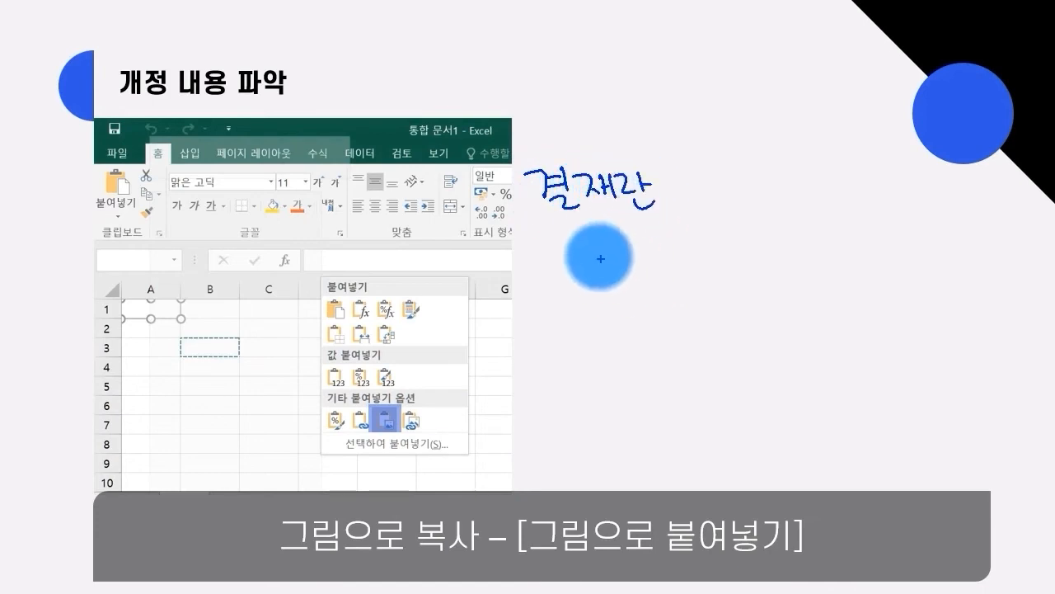
pyautogui.moveTo(541, 236)
pyautogui.mouseDown()
pyautogui.moveTo(647, 243)
pyautogui.moveTo(542, 260)
pyautogui.moveTo(542, 298)
pyautogui.moveTo(651, 297)
pyautogui.moveTo(648, 247)
pyautogui.mouseUp()
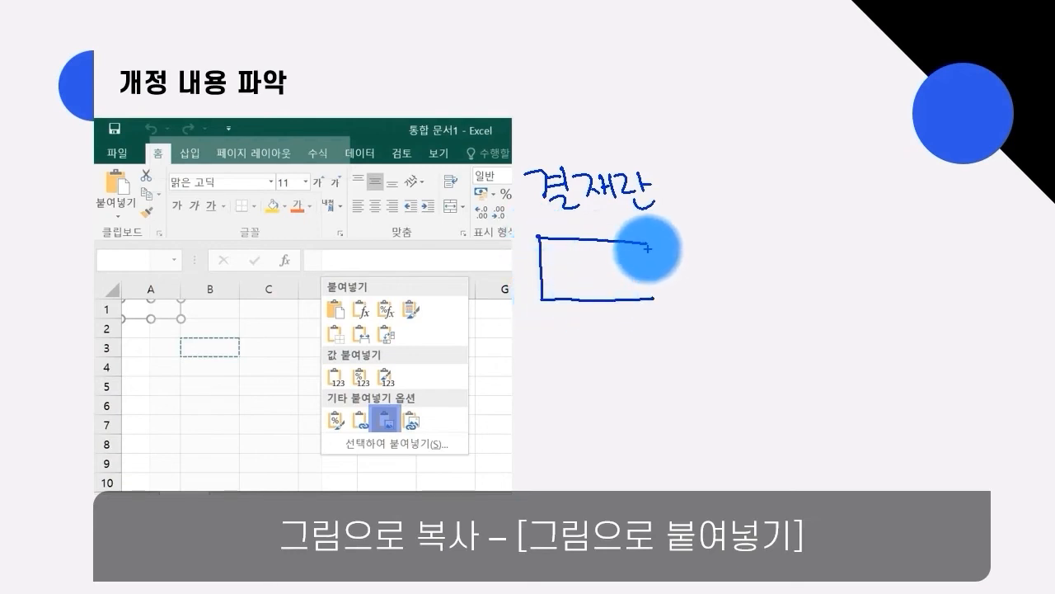
pyautogui.moveTo(539, 255); pyautogui.dragTo(646, 268)
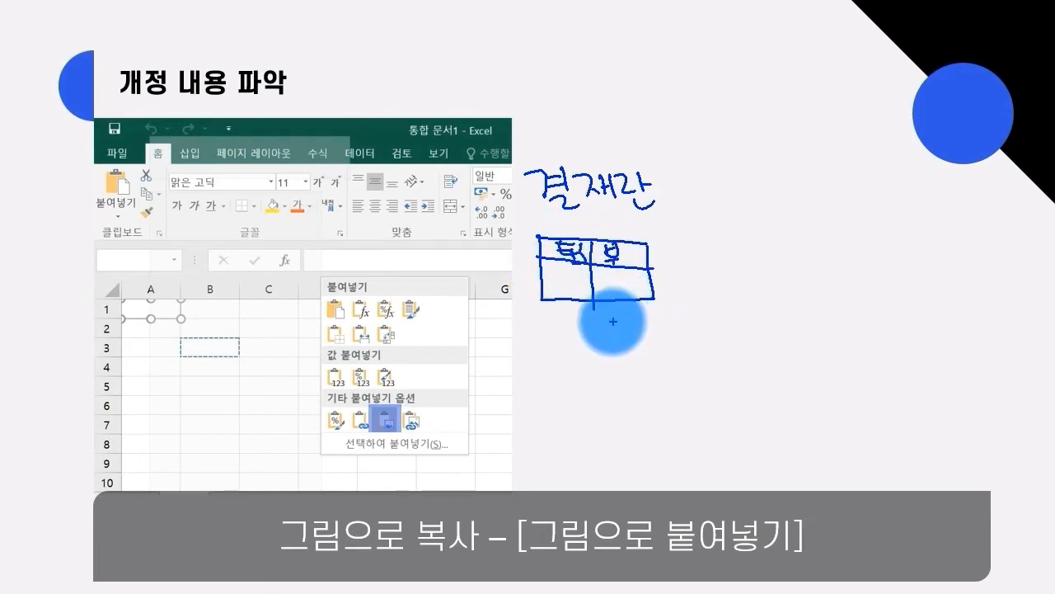
pyautogui.moveTo(541, 223)
pyautogui.mouseDown()
pyautogui.moveTo(671, 218)
pyautogui.moveTo(672, 234)
pyautogui.mouseUp()
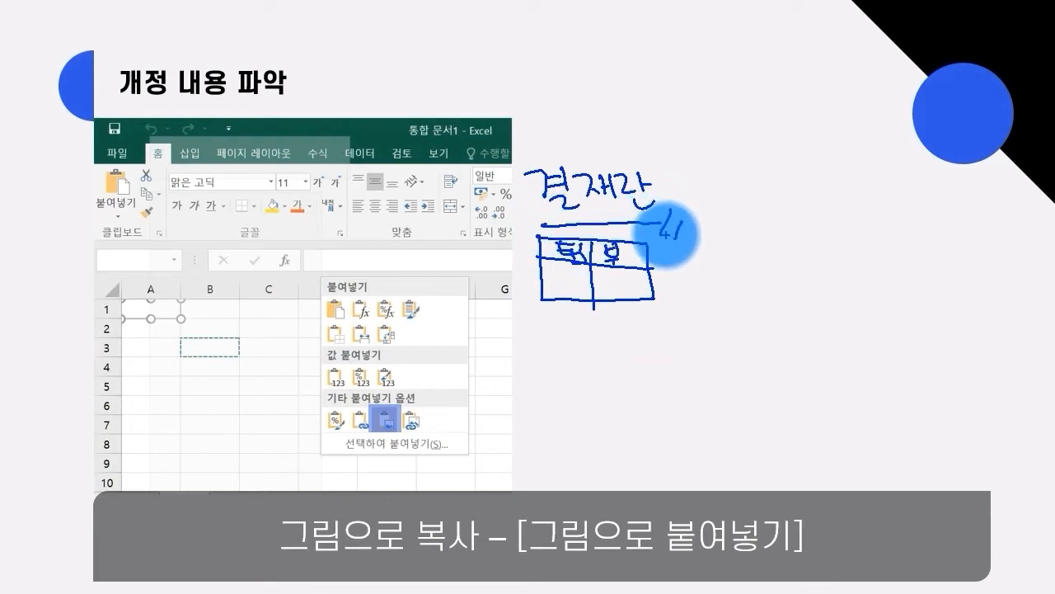
pyautogui.press('e')
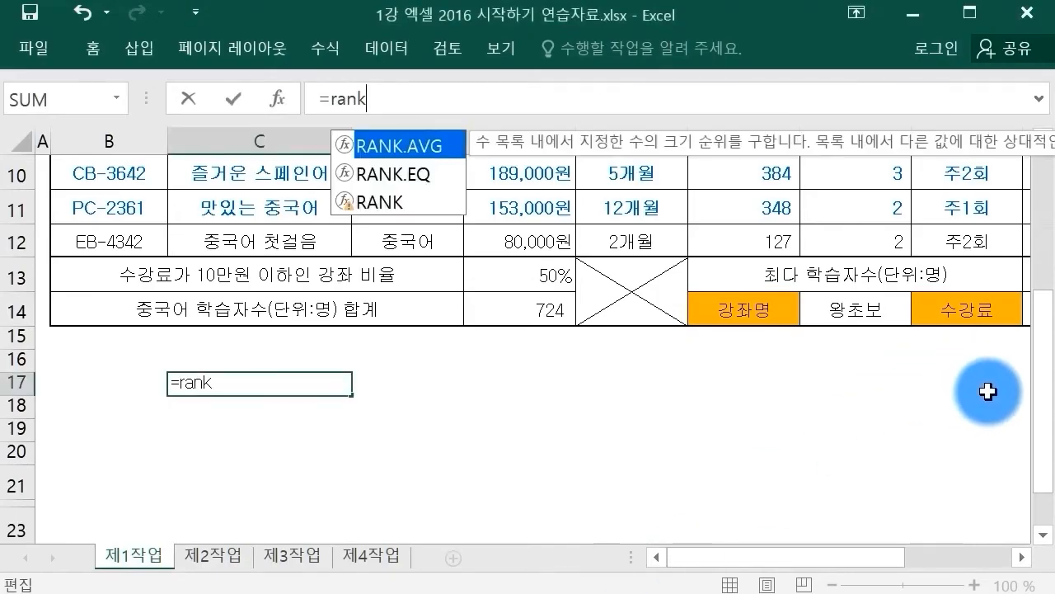
# Examine the 확인 approval box above the course table and cancel the unfinished formula in C17.
pyautogui.press('Escape')
pyautogui.moveTo(1034, 404); pyautogui.dragTo(1028, 236)
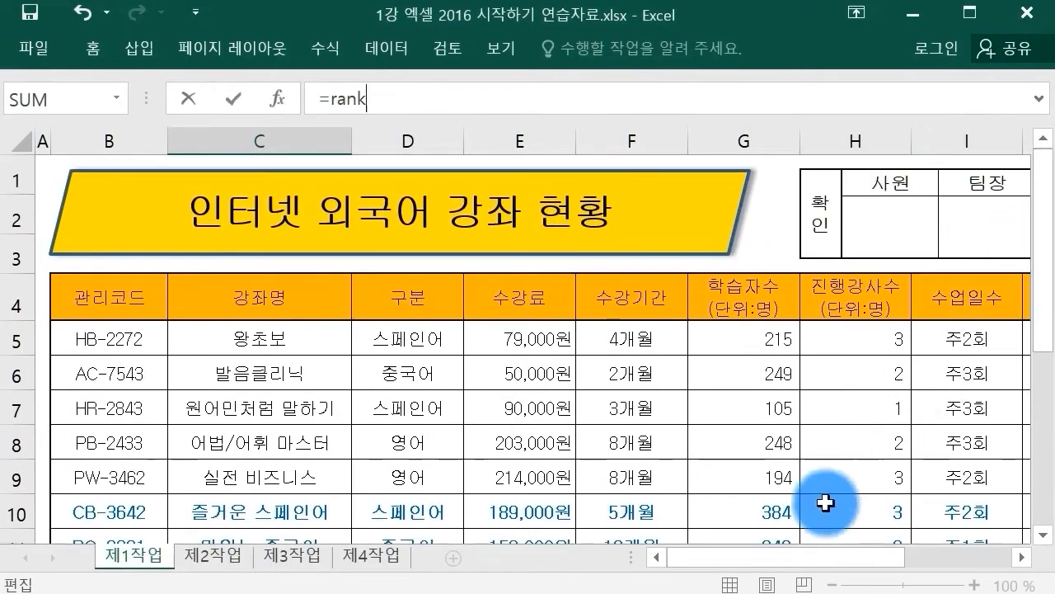
pyautogui.moveTo(804, 565); pyautogui.dragTo(853, 528)
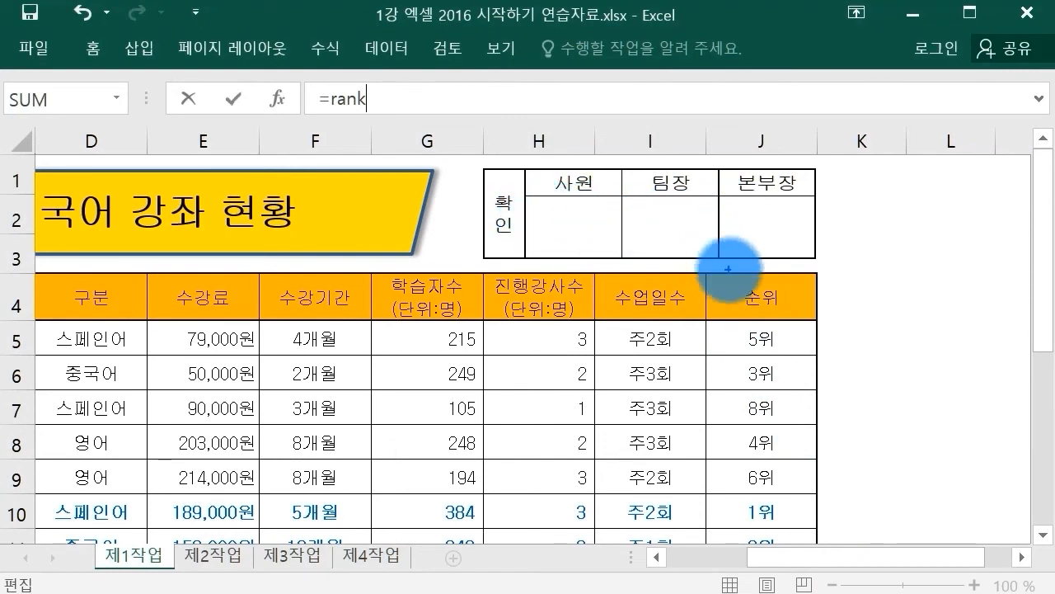
pyautogui.moveTo(819, 291)
pyautogui.mouseDown()
pyautogui.moveTo(536, 146)
pyautogui.moveTo(797, 319)
pyautogui.mouseUp()
pyautogui.moveTo(850, 214)
pyautogui.mouseDown()
pyautogui.moveTo(871, 240)
pyautogui.moveTo(892, 222)
pyautogui.mouseUp()
pyautogui.moveTo(873, 231); pyautogui.dragTo(895, 234)
pyautogui.moveTo(877, 246)
pyautogui.mouseDown()
pyautogui.moveTo(893, 258)
pyautogui.moveTo(938, 235)
pyautogui.moveTo(954, 248)
pyautogui.moveTo(973, 231)
pyautogui.moveTo(975, 244)
pyautogui.moveTo(984, 238)
pyautogui.mouseUp()
pyautogui.moveTo(971, 245); pyautogui.dragTo(989, 256)
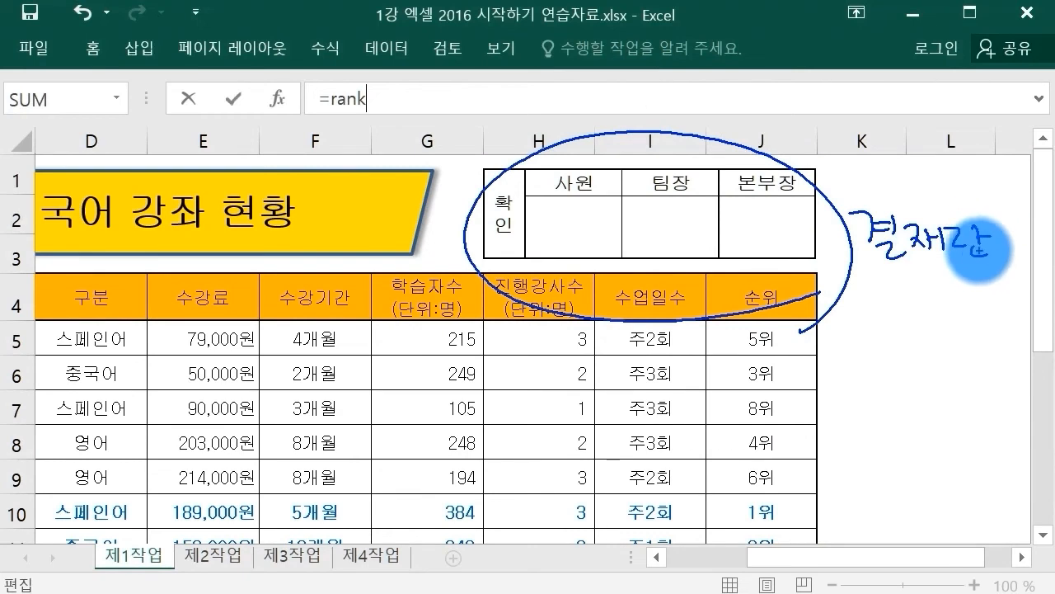
pyautogui.moveTo(866, 278); pyautogui.dragTo(975, 285)
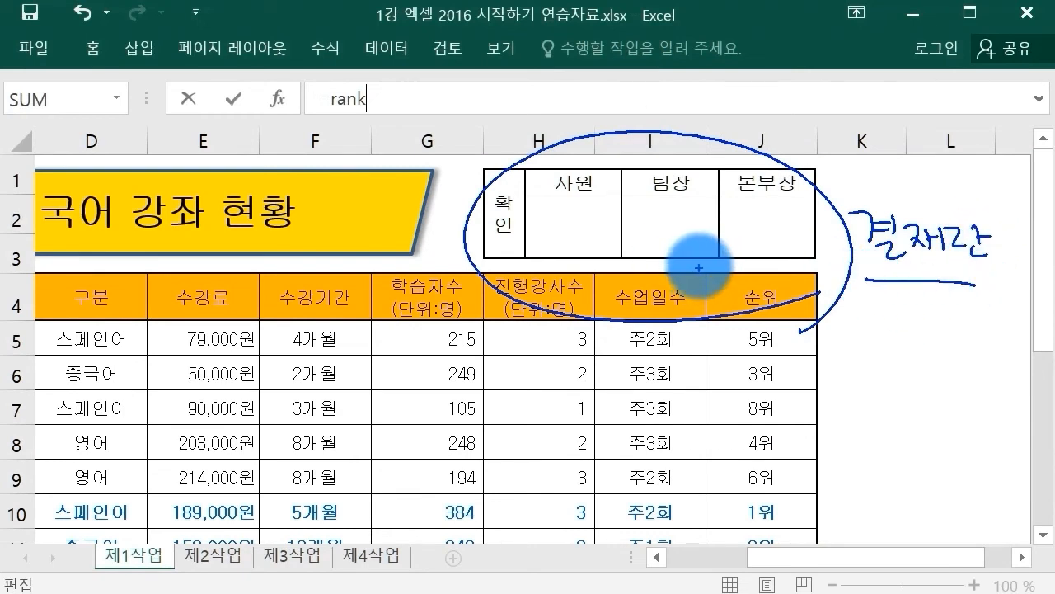
pyautogui.press('Escape')
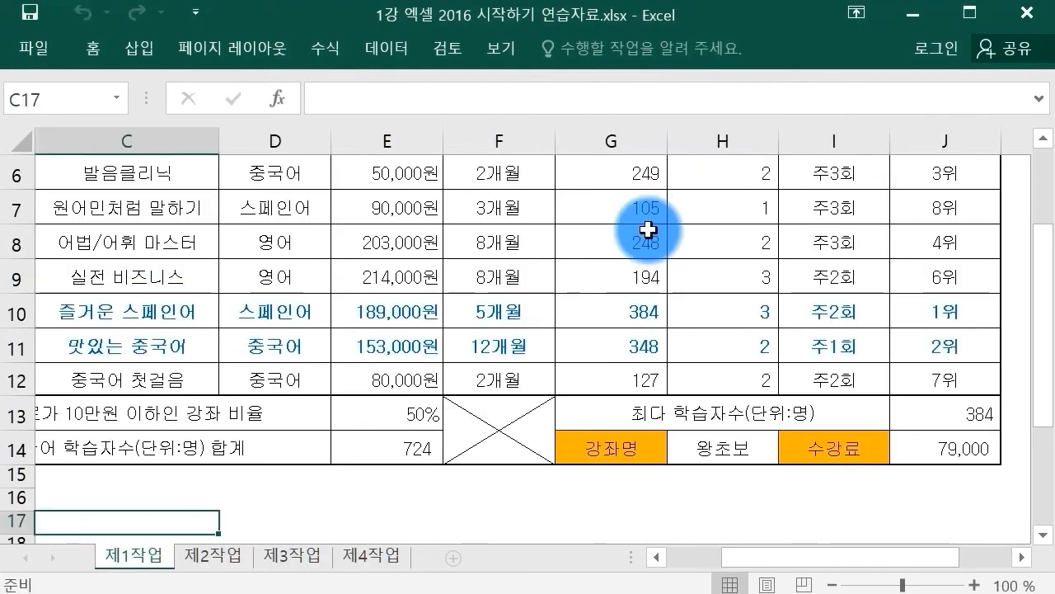
# Select the 확인 approval box picture, try moving it, and undo the move.
pyautogui.scroll(2, 648, 206)
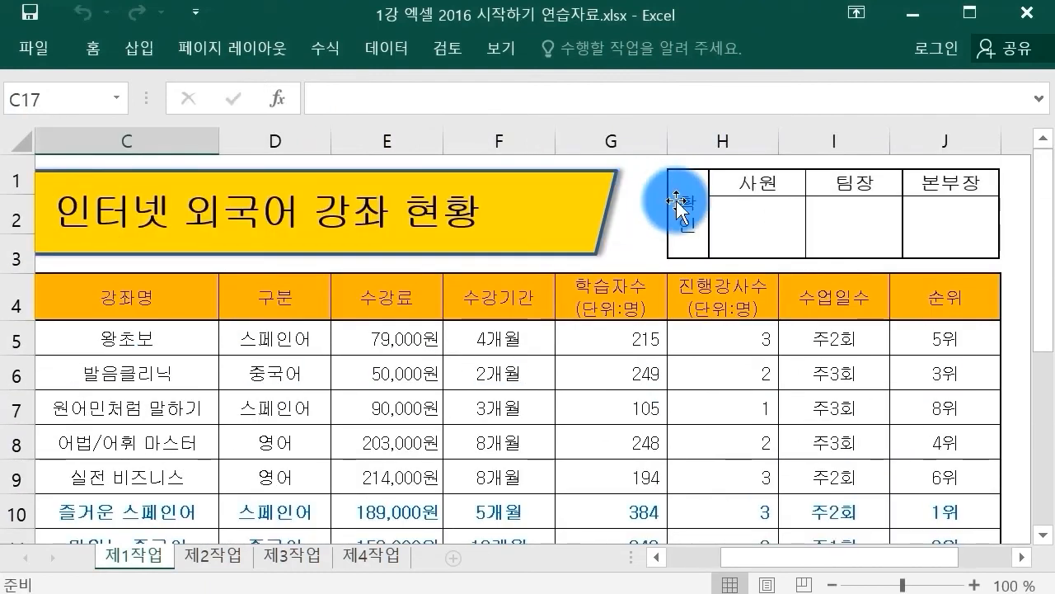
pyautogui.click(676, 202)
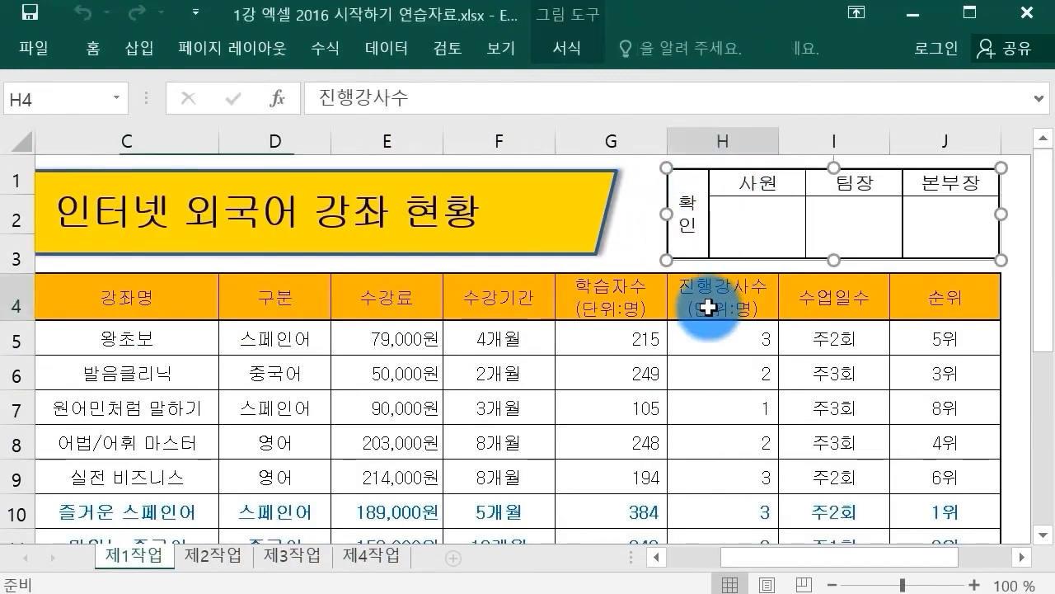
pyautogui.click(707, 307)
pyautogui.click(729, 227)
pyautogui.moveTo(787, 204); pyautogui.dragTo(781, 216)
pyautogui.hotkey('ctrl', 'z')
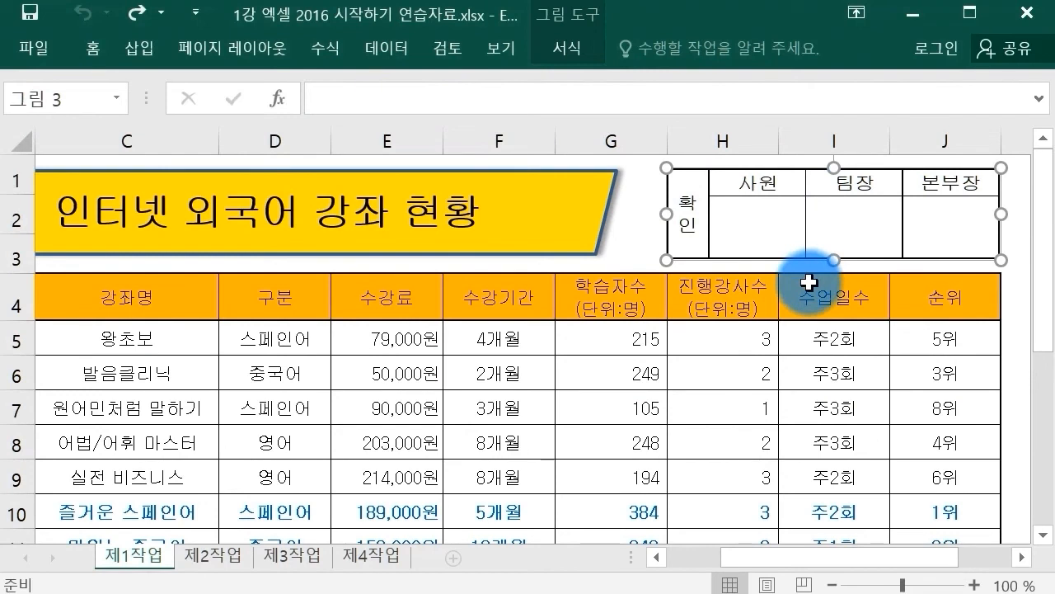
# Copy the range F4:H8 of the course table.
pyautogui.moveTo(489, 297); pyautogui.dragTo(747, 427)
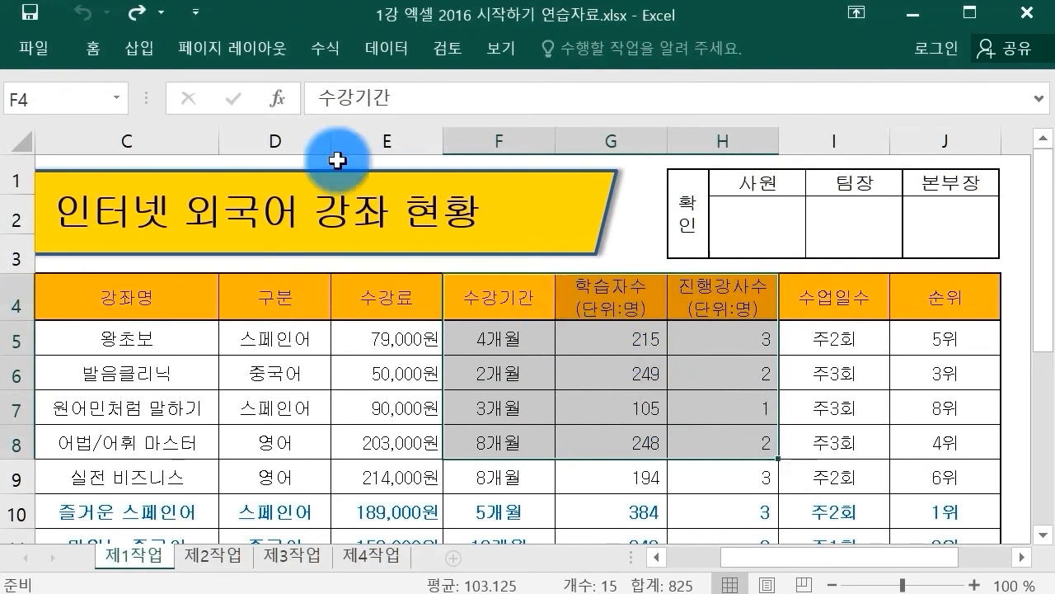
pyautogui.click(83, 50)
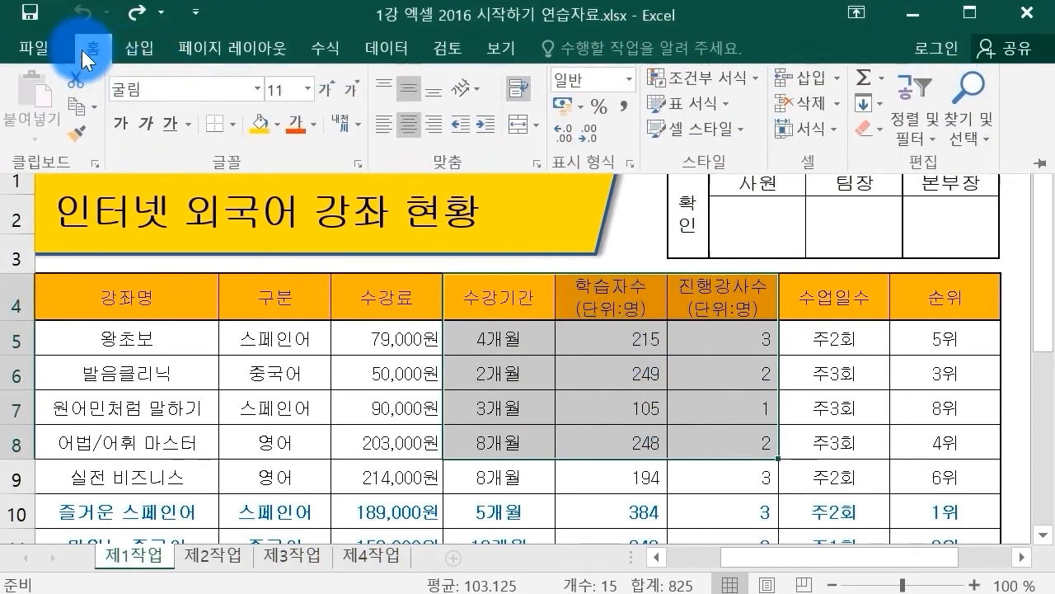
pyautogui.click(77, 107)
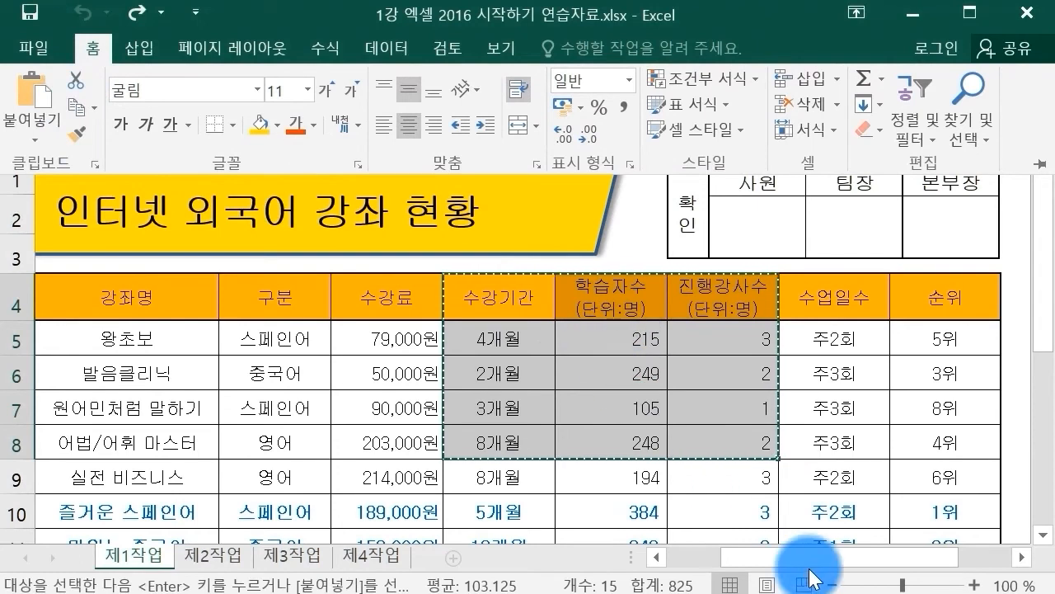
pyautogui.hotkey('ctrl', 'F1')
# Select the empty cell L5 beside the course table and examine the special paste options for the copied range.
pyautogui.moveTo(788, 557); pyautogui.dragTo(873, 548)
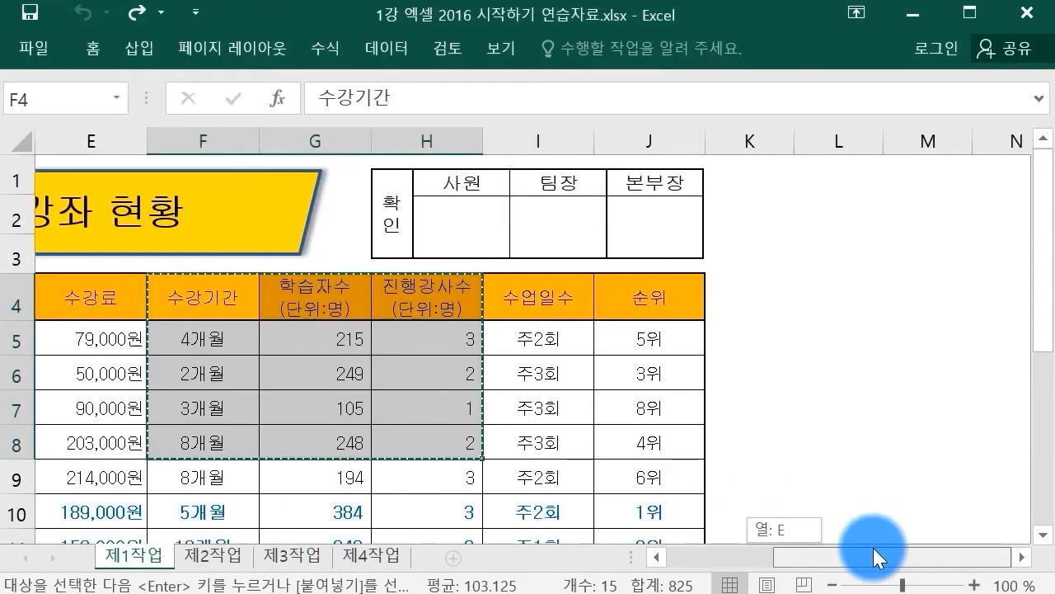
pyautogui.click(783, 308)
pyautogui.click(813, 337)
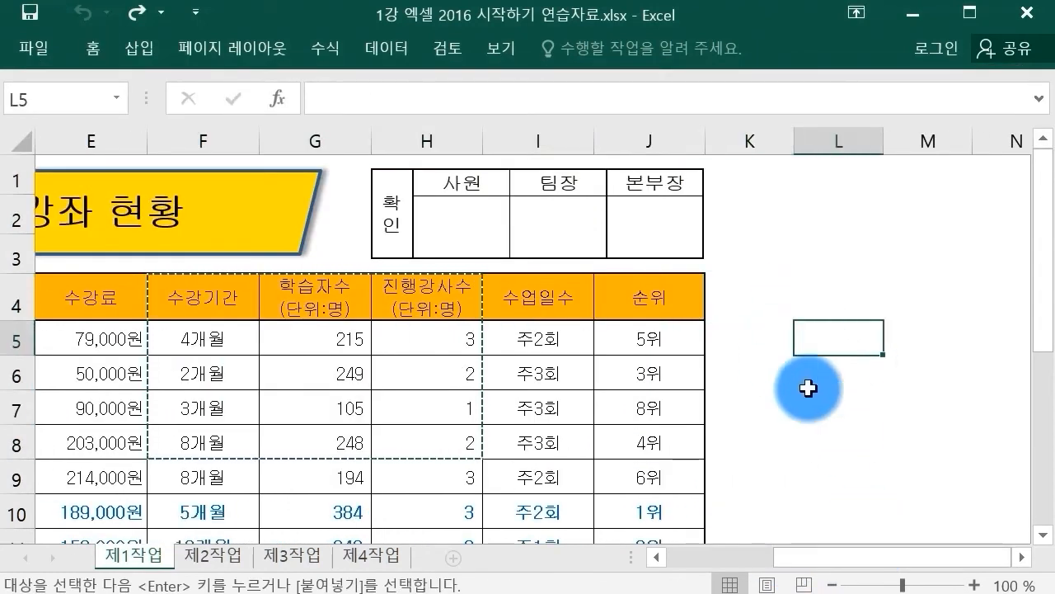
pyautogui.rightClick(809, 335)
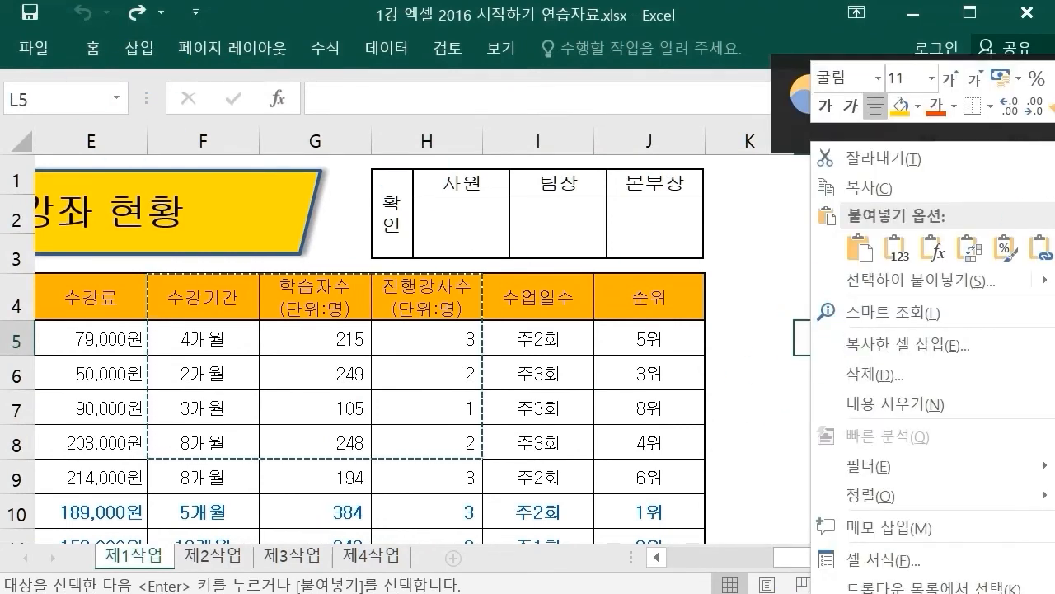
pyautogui.press('Escape')
pyautogui.rightClick(814, 334)
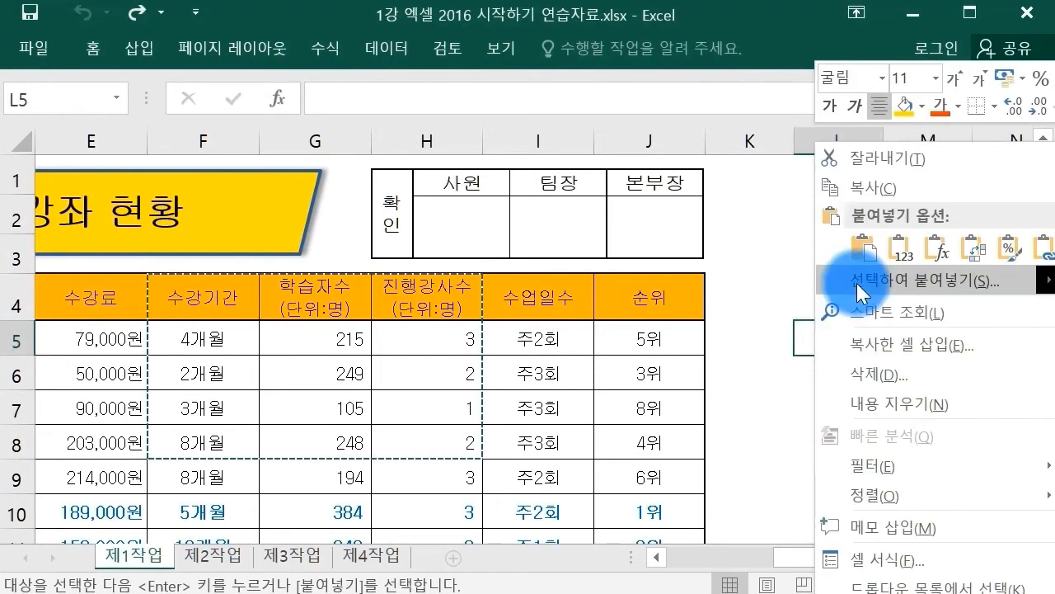
pyautogui.moveTo(856, 283)
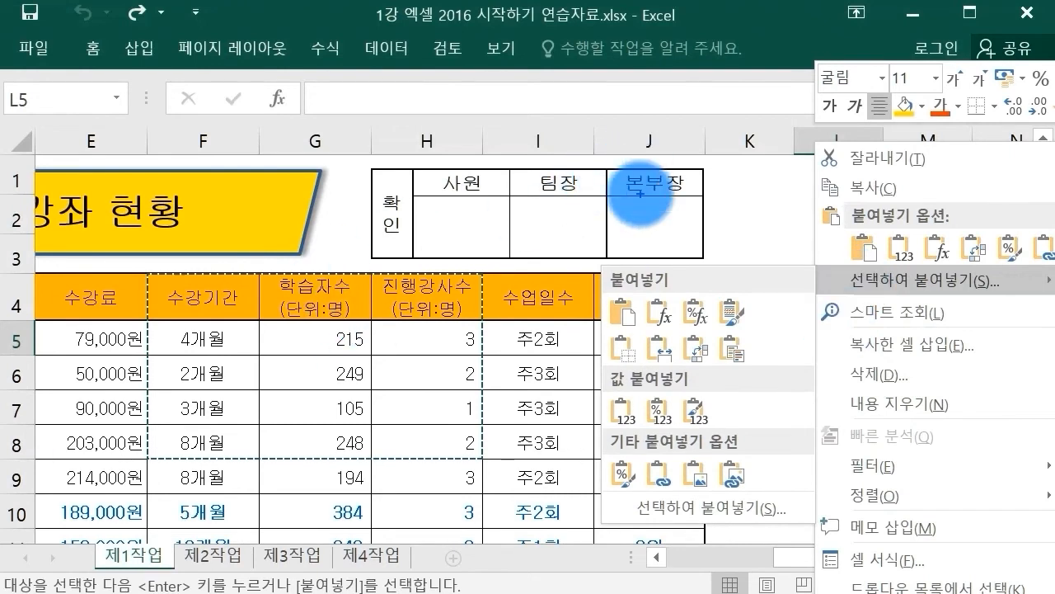
pyautogui.moveTo(648, 146)
pyautogui.mouseDown()
pyautogui.moveTo(676, 149)
pyautogui.moveTo(636, 170)
pyautogui.moveTo(652, 144)
pyautogui.mouseUp()
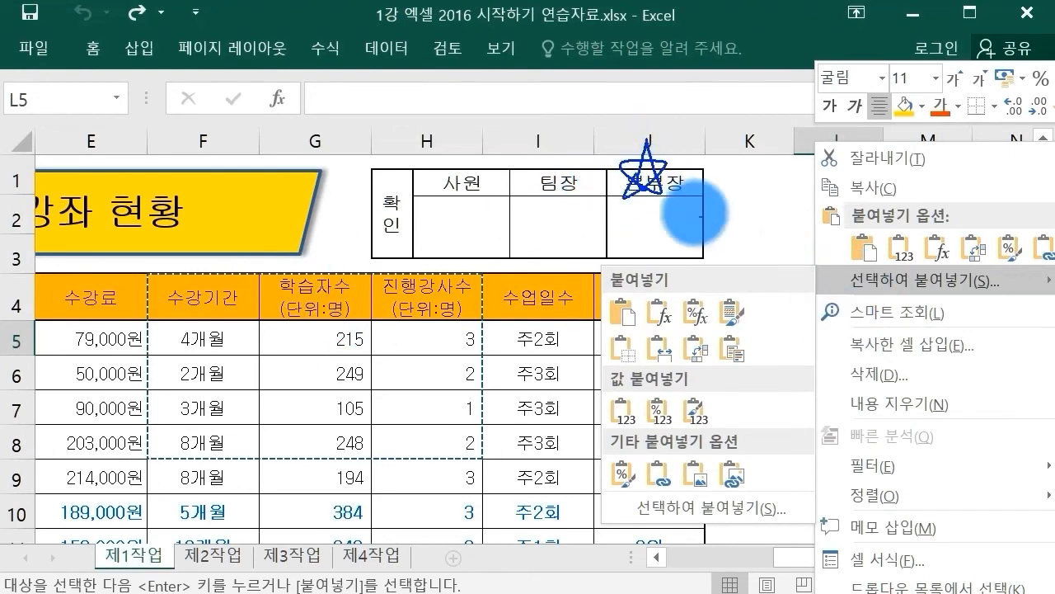
pyautogui.moveTo(672, 188)
pyautogui.mouseDown()
pyautogui.moveTo(683, 165)
pyautogui.moveTo(672, 217)
pyautogui.moveTo(678, 183)
pyautogui.mouseUp()
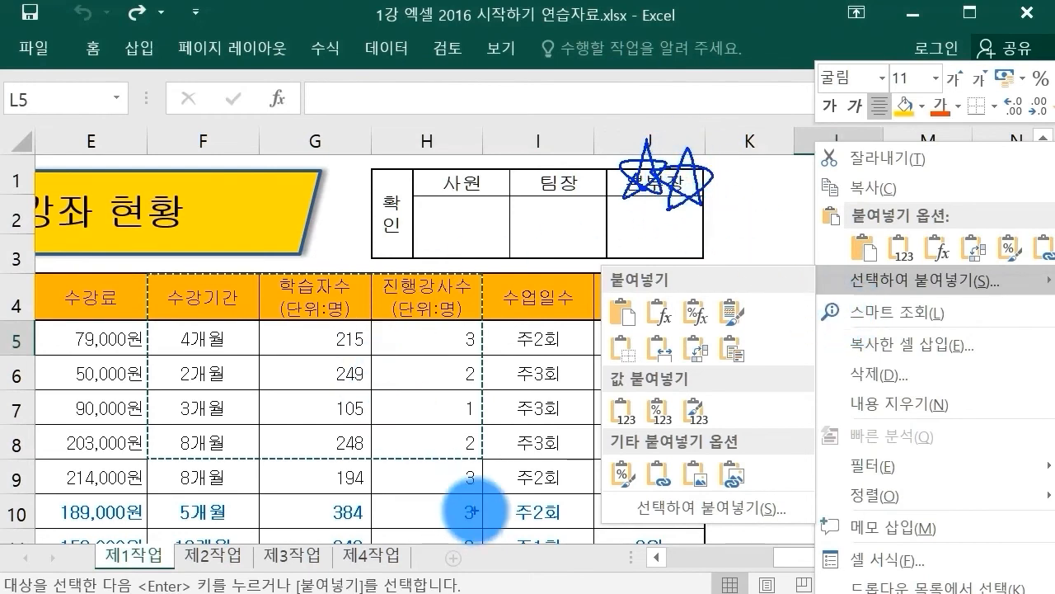
pyautogui.moveTo(475, 482)
pyautogui.mouseDown()
pyautogui.moveTo(165, 420)
pyautogui.moveTo(523, 297)
pyautogui.moveTo(450, 450)
pyautogui.moveTo(462, 474)
pyautogui.mouseUp()
pyautogui.moveTo(304, 329)
pyautogui.mouseDown()
pyautogui.moveTo(303, 360)
pyautogui.moveTo(413, 337)
pyautogui.moveTo(433, 305)
pyautogui.moveTo(589, 224)
pyautogui.moveTo(718, 236)
pyautogui.moveTo(709, 289)
pyautogui.mouseUp()
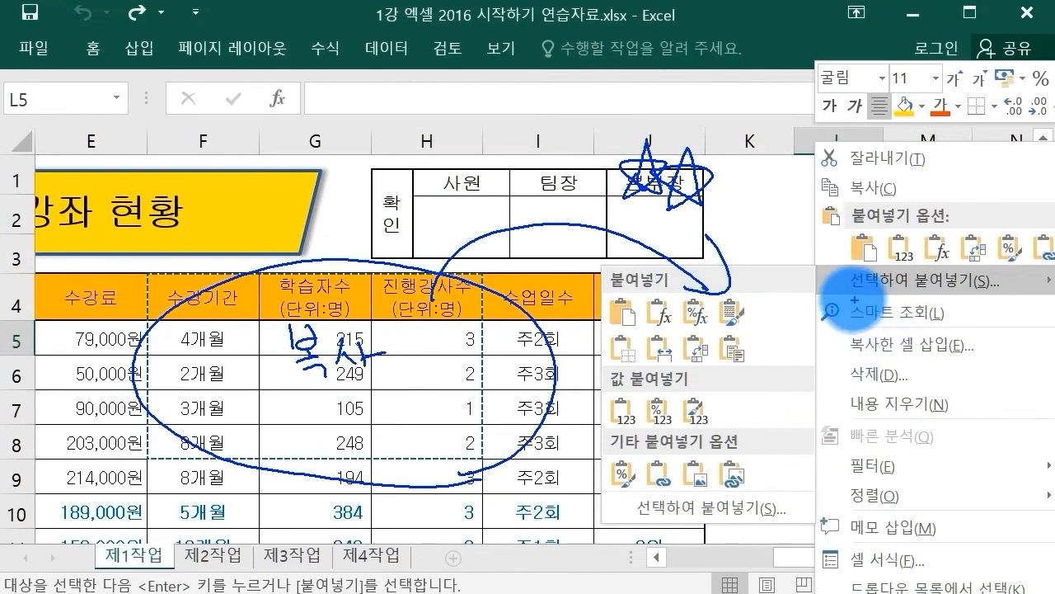
pyautogui.moveTo(815, 302); pyautogui.dragTo(996, 303)
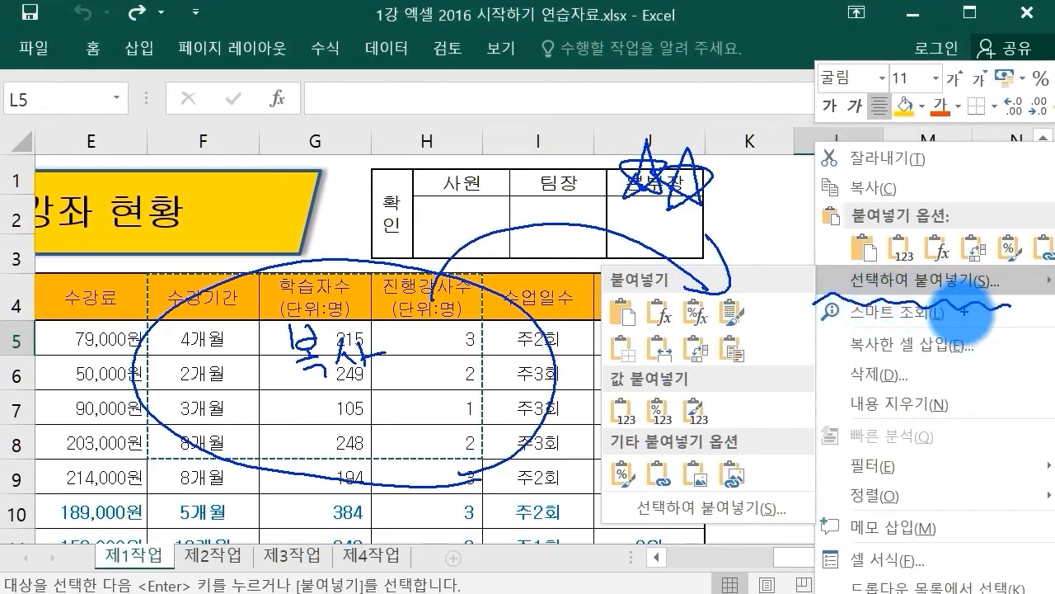
pyautogui.moveTo(611, 456); pyautogui.dragTo(744, 452)
pyautogui.moveTo(708, 489)
pyautogui.mouseDown()
pyautogui.moveTo(684, 471)
pyautogui.moveTo(706, 483)
pyautogui.moveTo(696, 467)
pyautogui.moveTo(703, 493)
pyautogui.mouseUp()
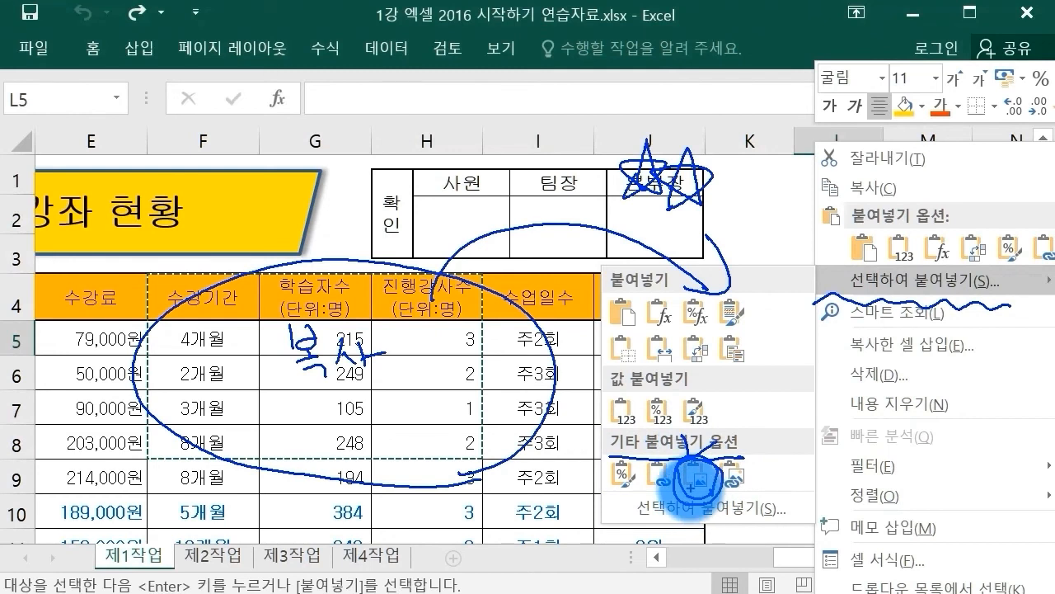
# Paste the copied range as a picture at cell L5.
pyautogui.press('Escape')
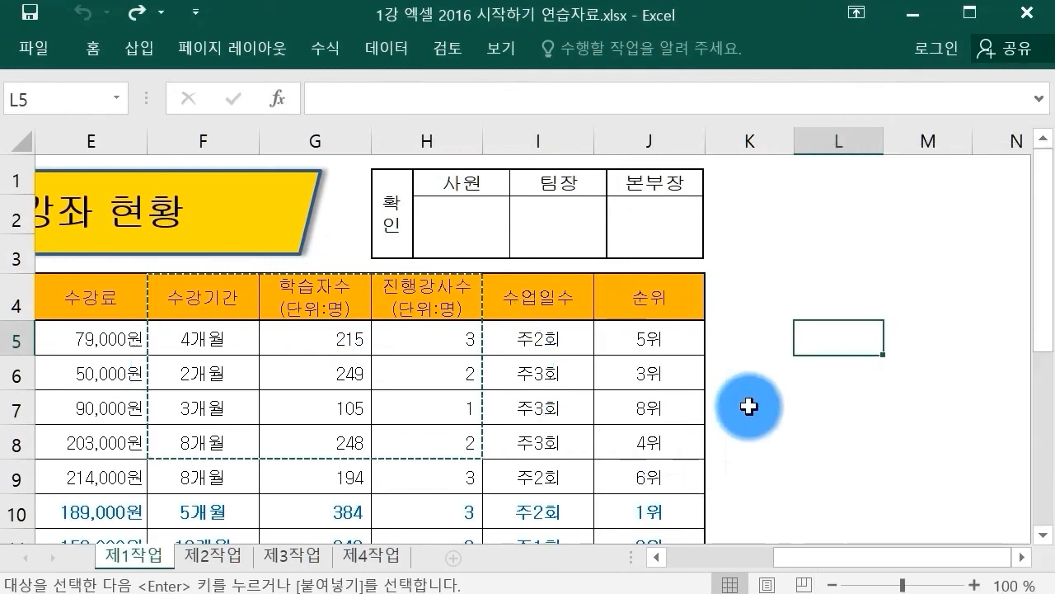
pyautogui.rightClick(802, 333)
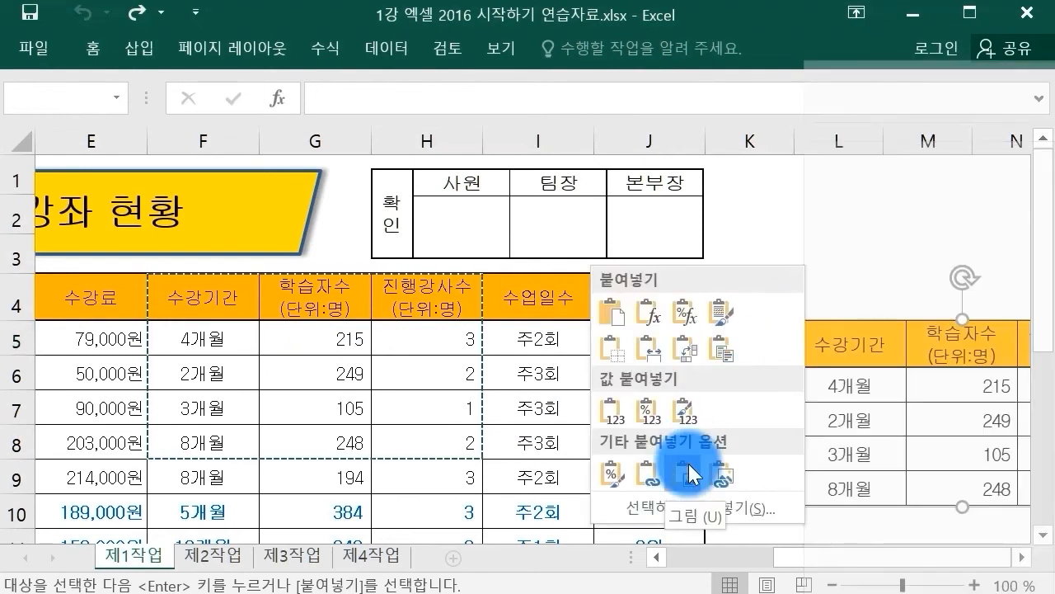
pyautogui.click(690, 475)
# Shrink the pasted picture and move it beside the course table, across columns K to M.
pyautogui.click(636, 250)
pyautogui.moveTo(876, 412); pyautogui.dragTo(830, 344)
pyautogui.moveTo(714, 419); pyautogui.dragTo(800, 382)
pyautogui.moveTo(860, 330); pyautogui.dragTo(757, 341)
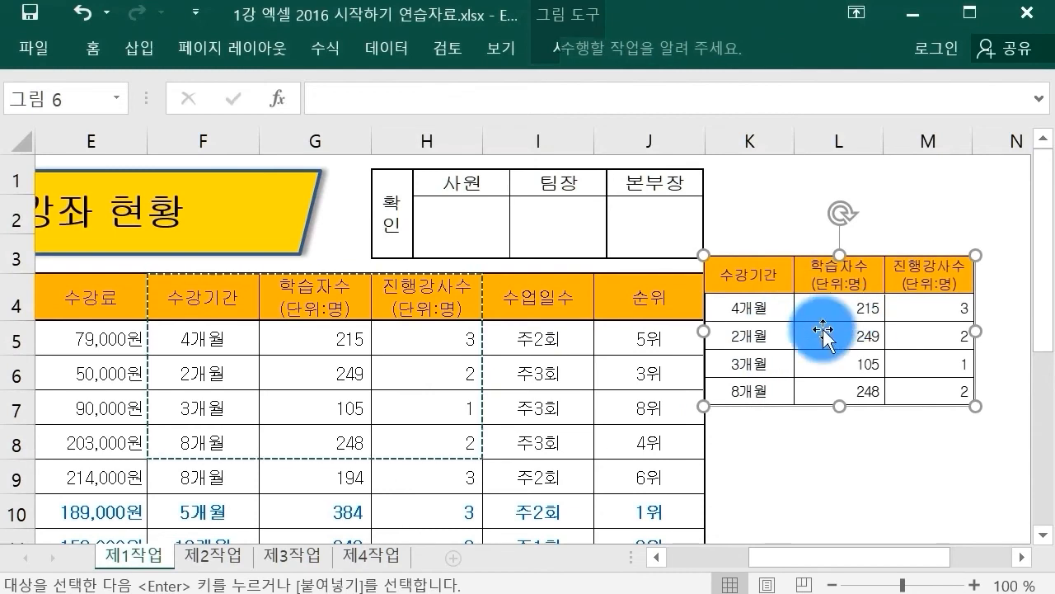
# Delete the pasted picture and clear the copy selection around F4:H8.
pyautogui.press('Delete')
pyautogui.press('Escape')
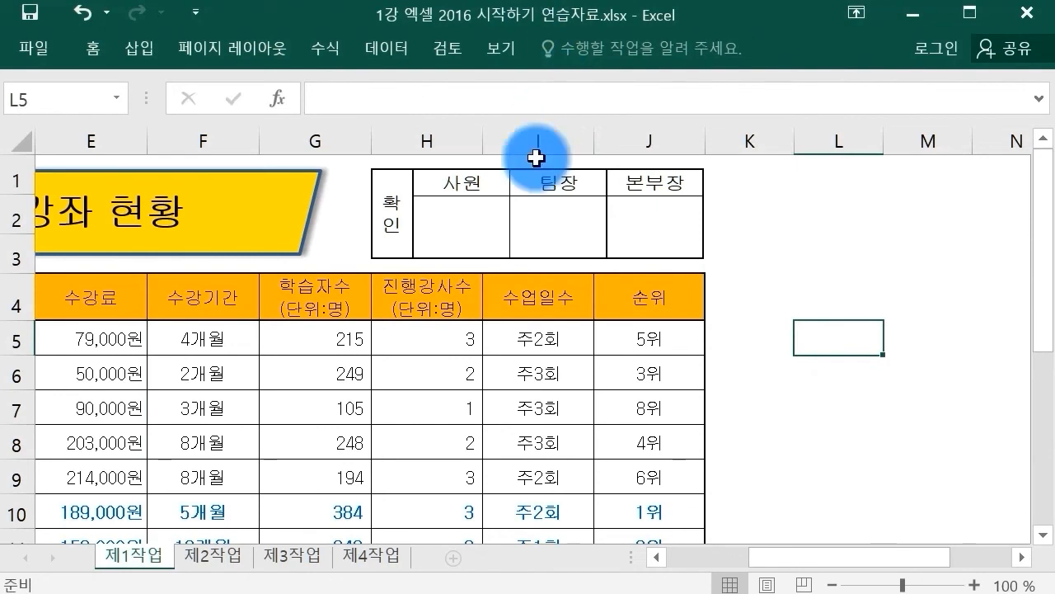
# Select cell K4 beside the course table and review the Copy command and the paste options there.
pyautogui.click(539, 189)
pyautogui.click(765, 297)
pyautogui.moveTo(851, 557); pyautogui.dragTo(803, 568)
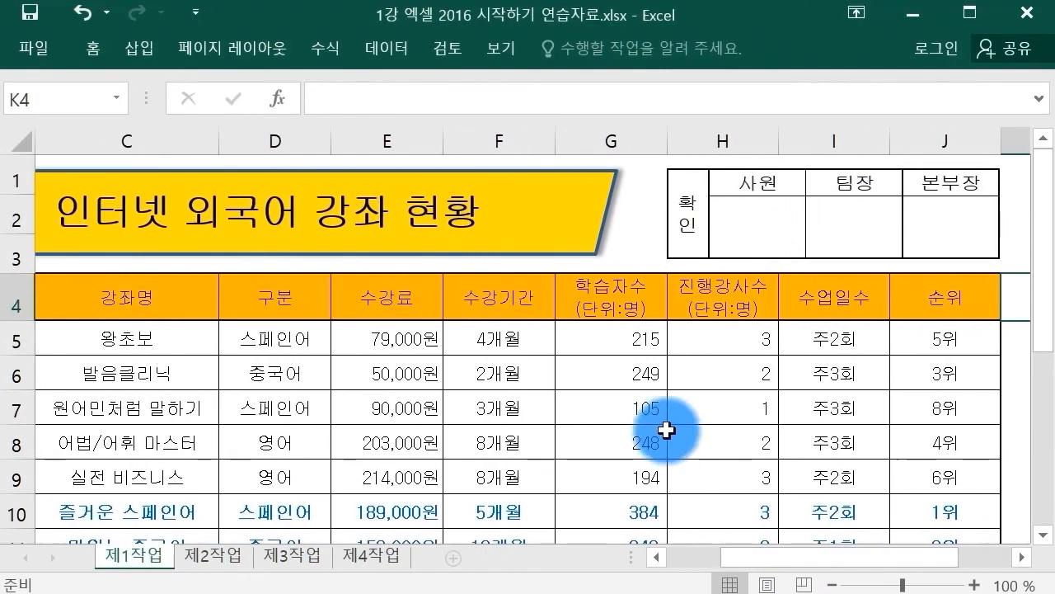
pyautogui.click(86, 51)
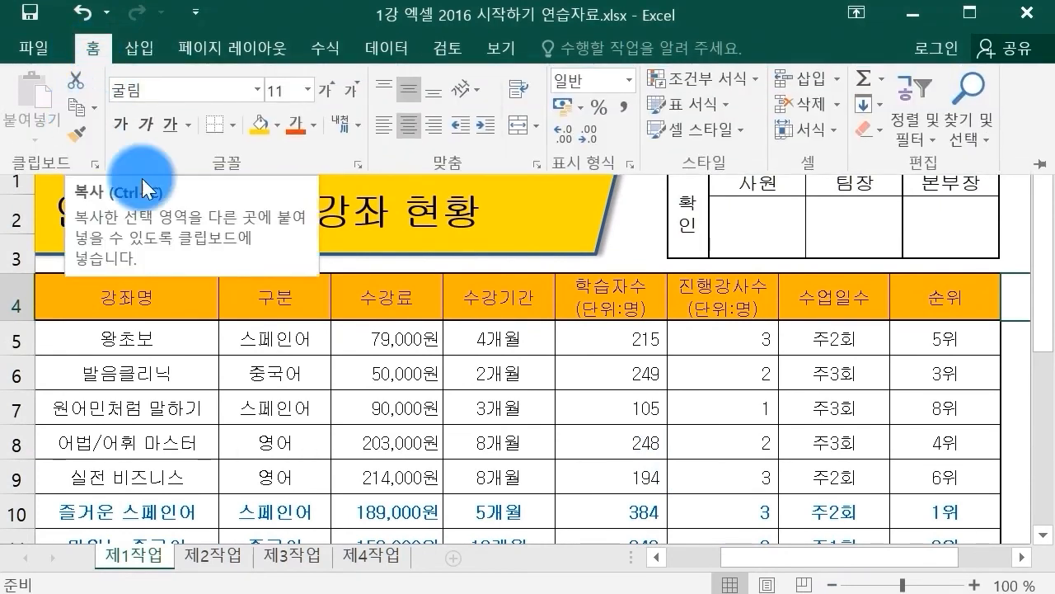
pyautogui.click(503, 338)
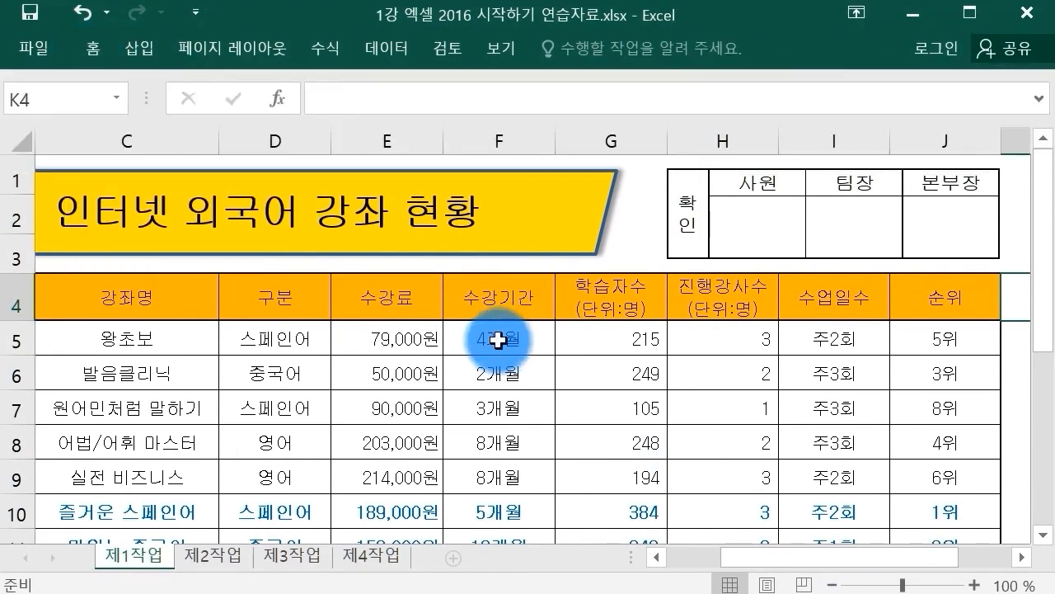
pyautogui.rightClick(1014, 301)
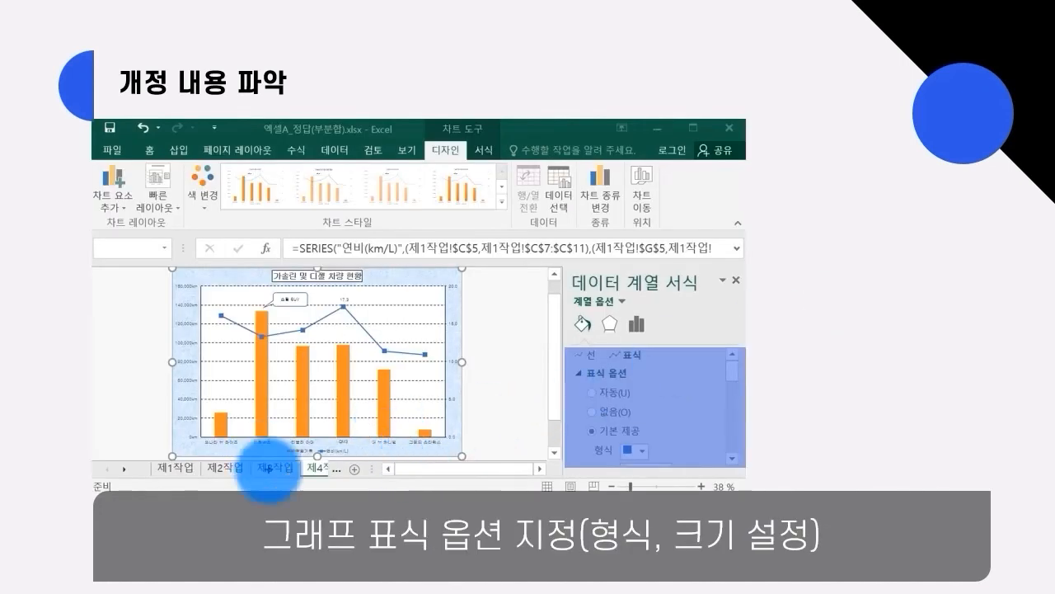
pyautogui.moveTo(429, 566)
pyautogui.mouseDown()
pyautogui.moveTo(382, 566)
pyautogui.moveTo(411, 494)
pyautogui.moveTo(418, 567)
pyautogui.mouseUp()
pyautogui.moveTo(233, 320)
pyautogui.mouseDown()
pyautogui.moveTo(223, 325)
pyautogui.moveTo(255, 349)
pyautogui.moveTo(277, 330)
pyautogui.moveTo(322, 343)
pyautogui.moveTo(359, 318)
pyautogui.mouseUp()
pyautogui.moveTo(402, 367)
pyautogui.mouseDown()
pyautogui.moveTo(424, 360)
pyautogui.moveTo(440, 383)
pyautogui.mouseUp()
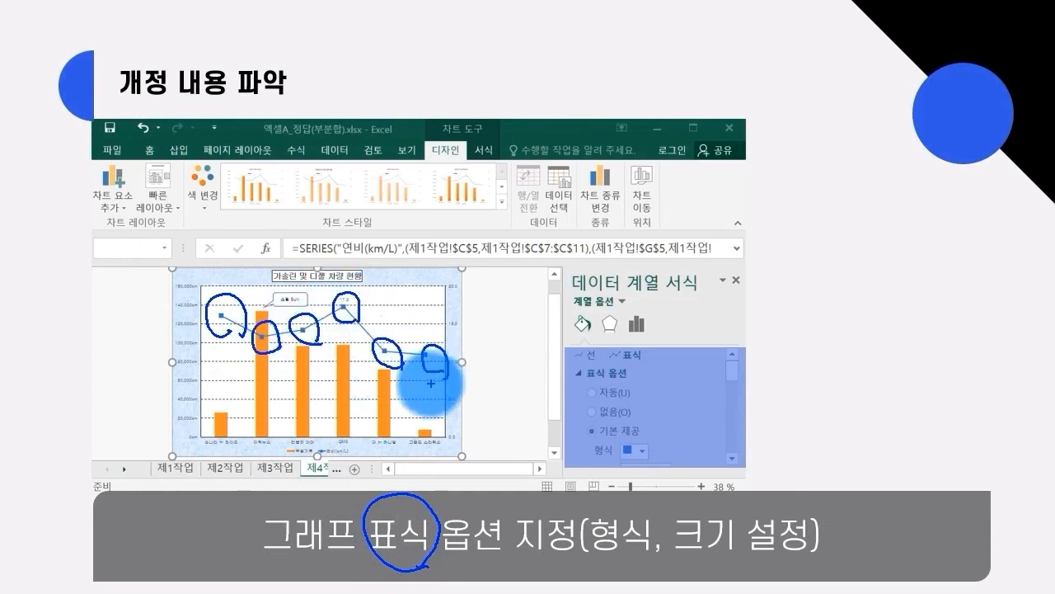